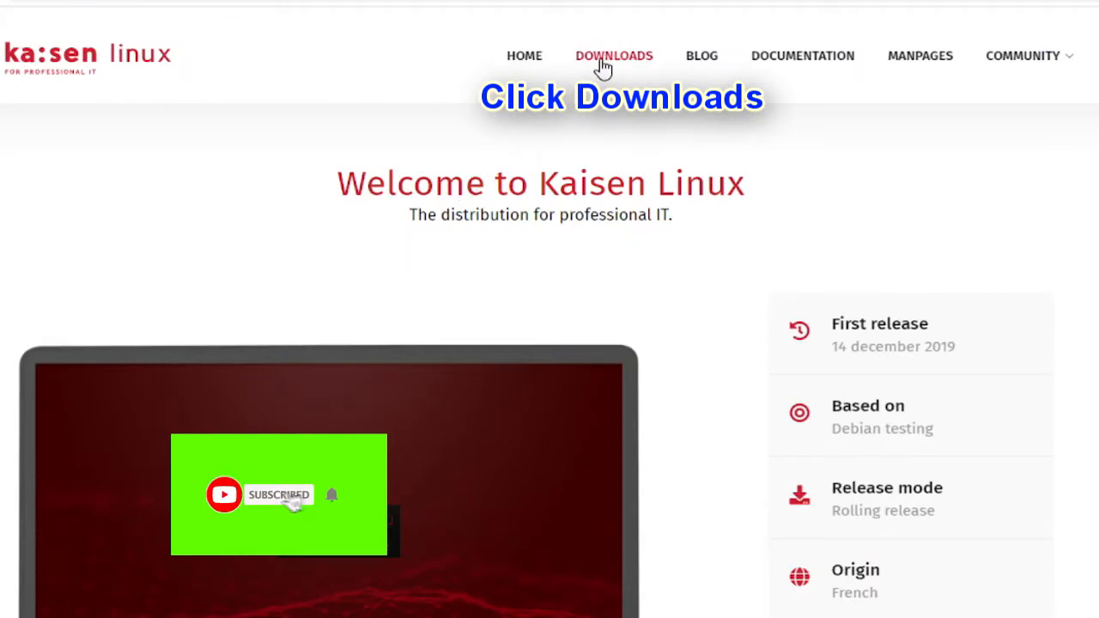
- Download the KDE edition of Kaisen Linux from Mirror 1 on the site's downloads page and show all downloads
click(636, 62)
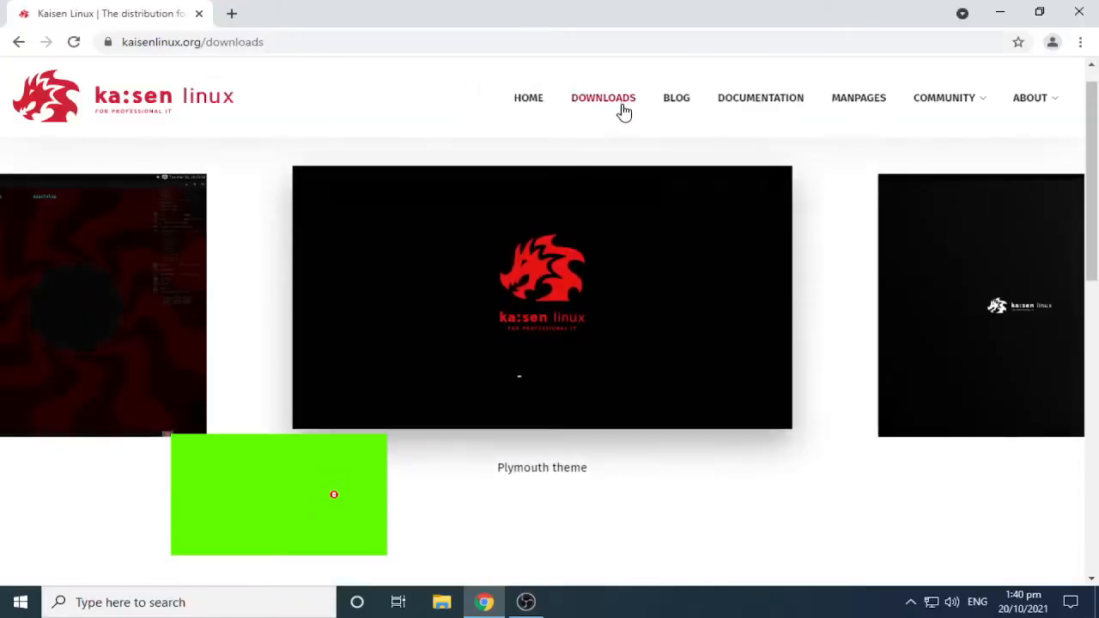
scroll(624, 112, down, 3)
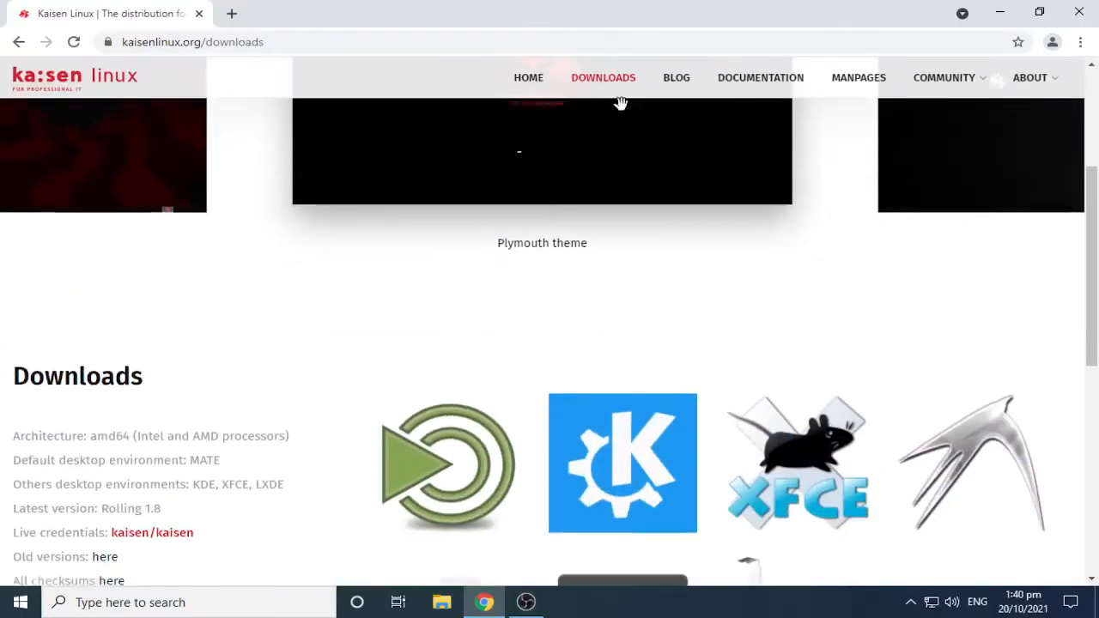
scroll(619, 108, down, 1)
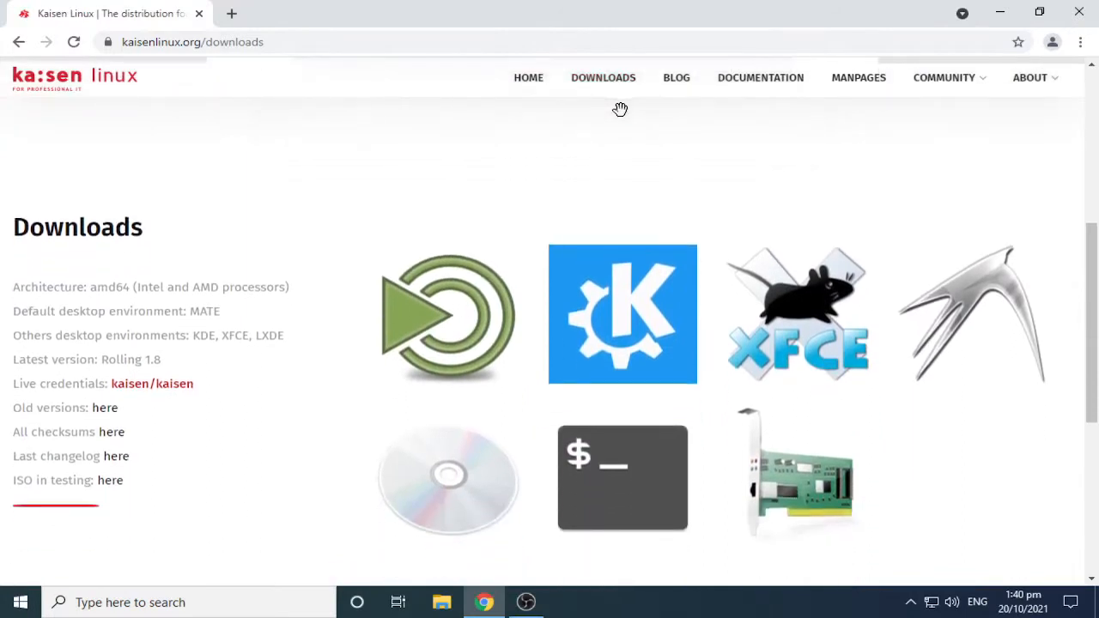
mouse_move(628, 283)
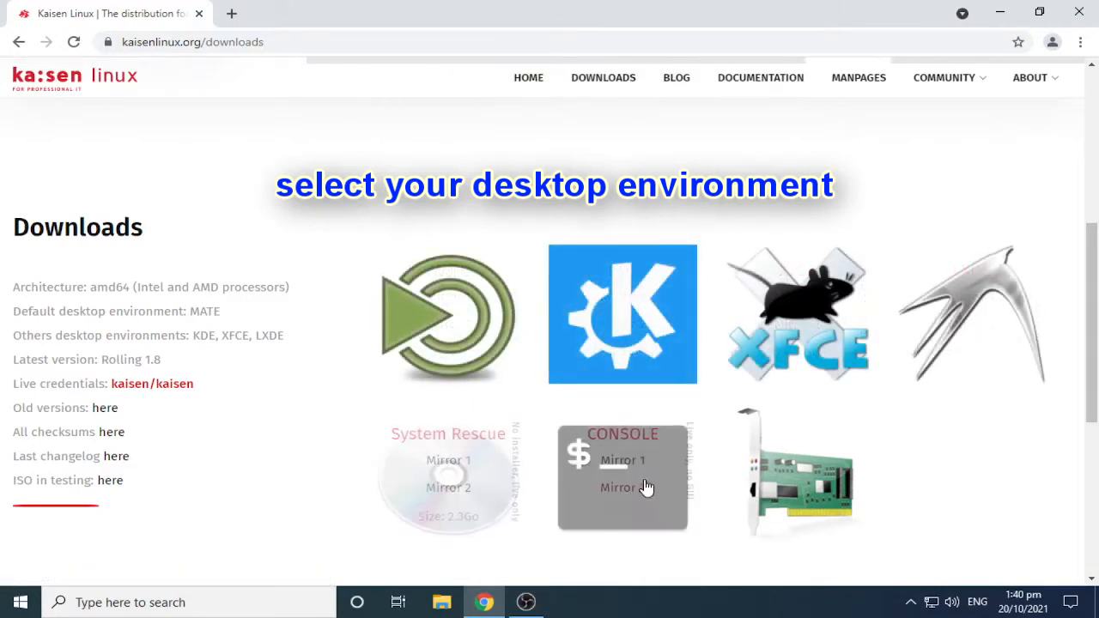
mouse_move(630, 318)
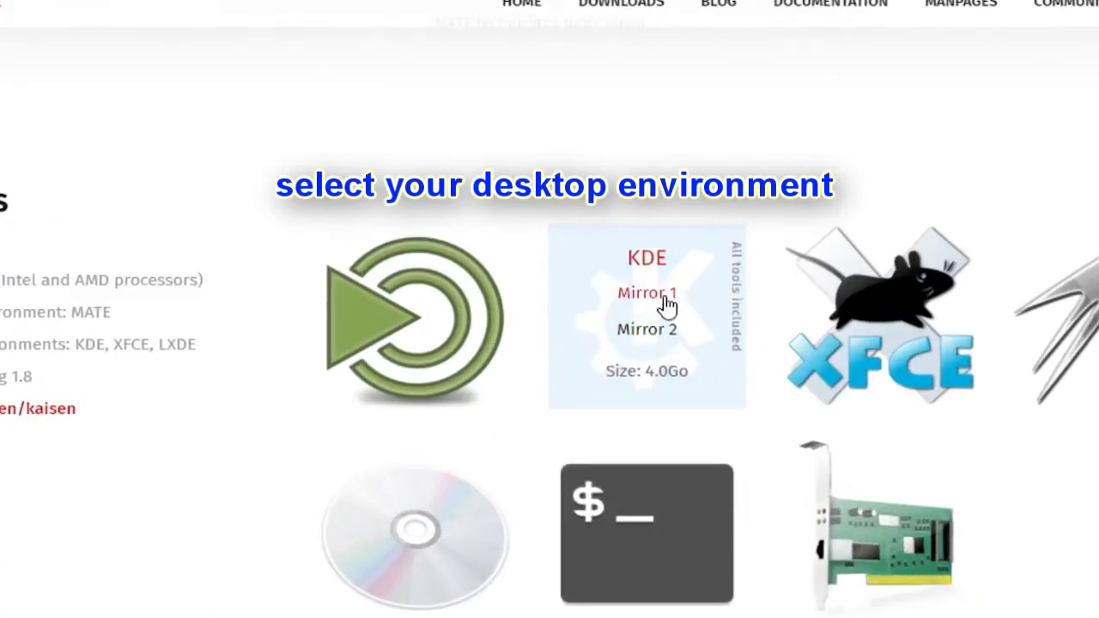
click(667, 296)
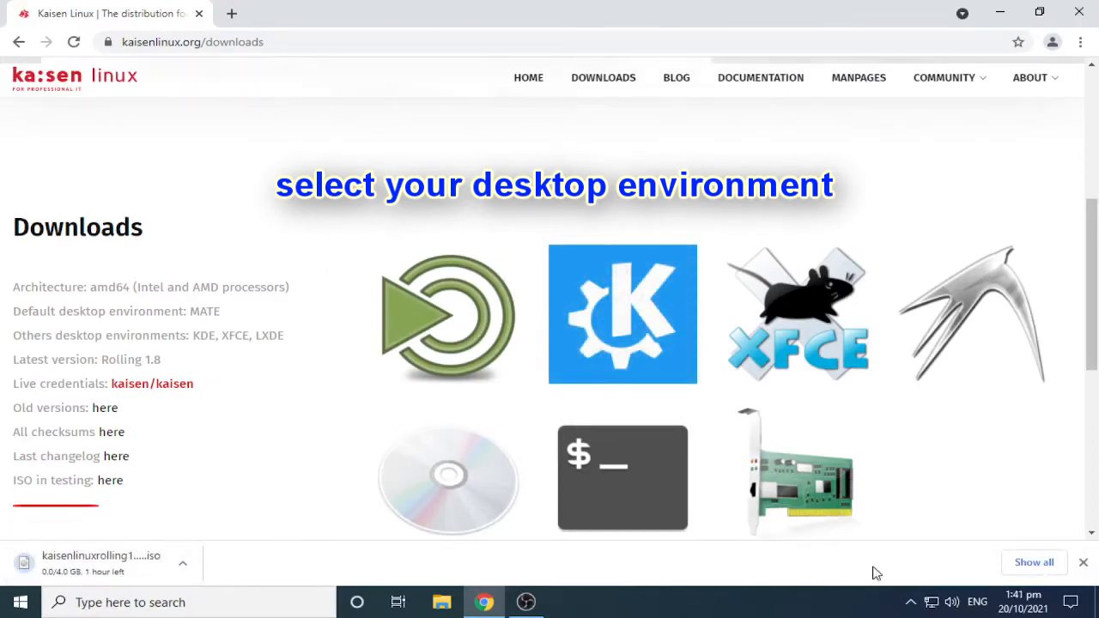
click(1034, 563)
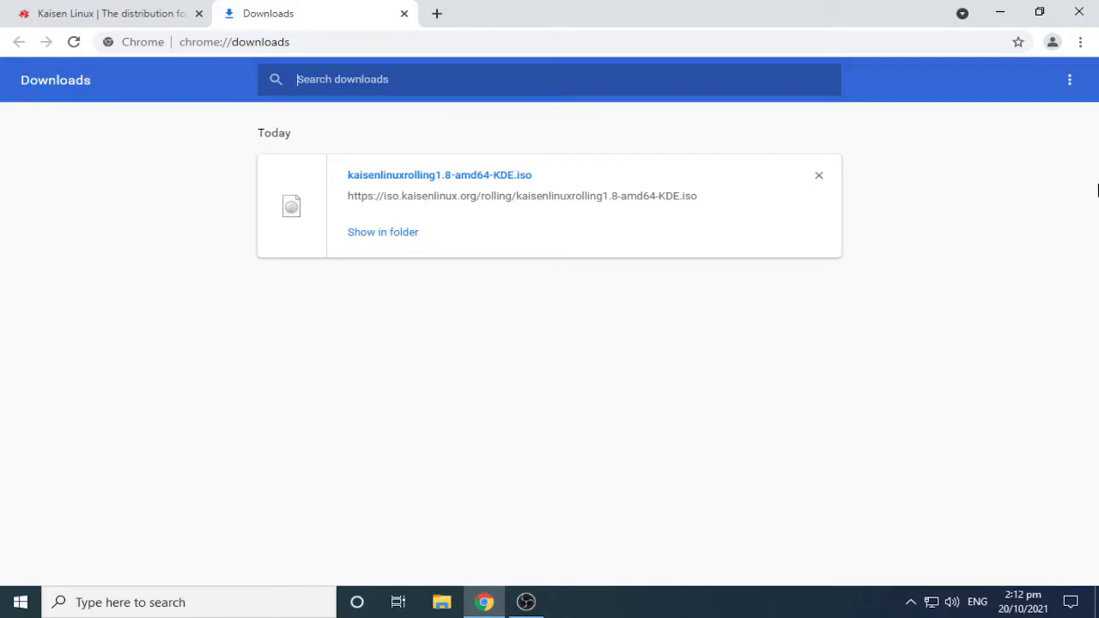
- Find the balenaEtcher website, download the Windows (x86|x64) version and show all downloads
text(balenaE)
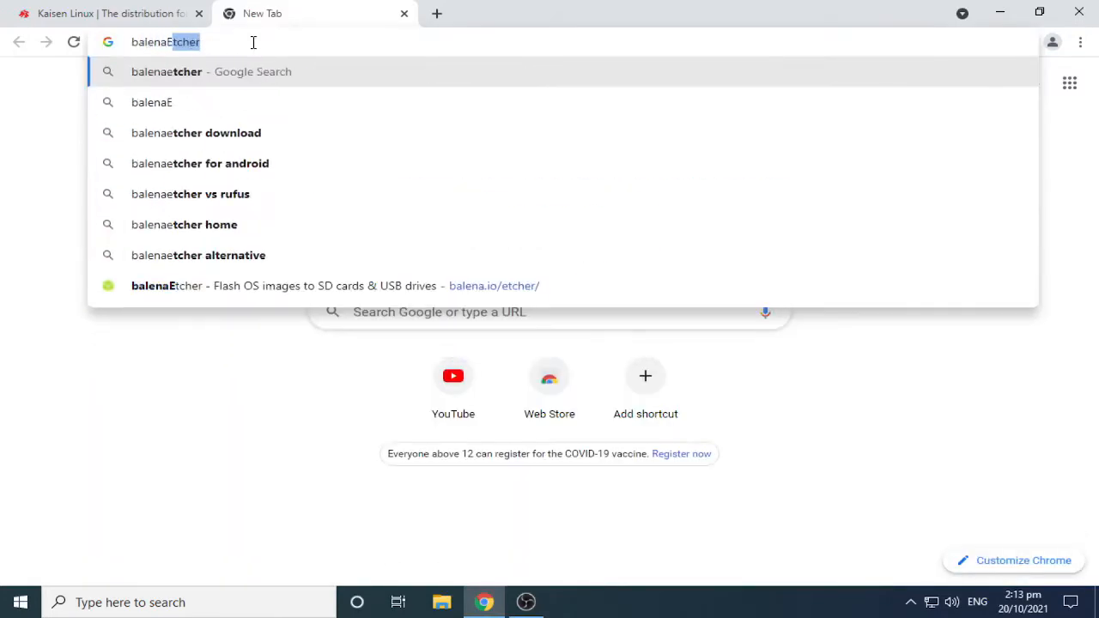
key(Return)
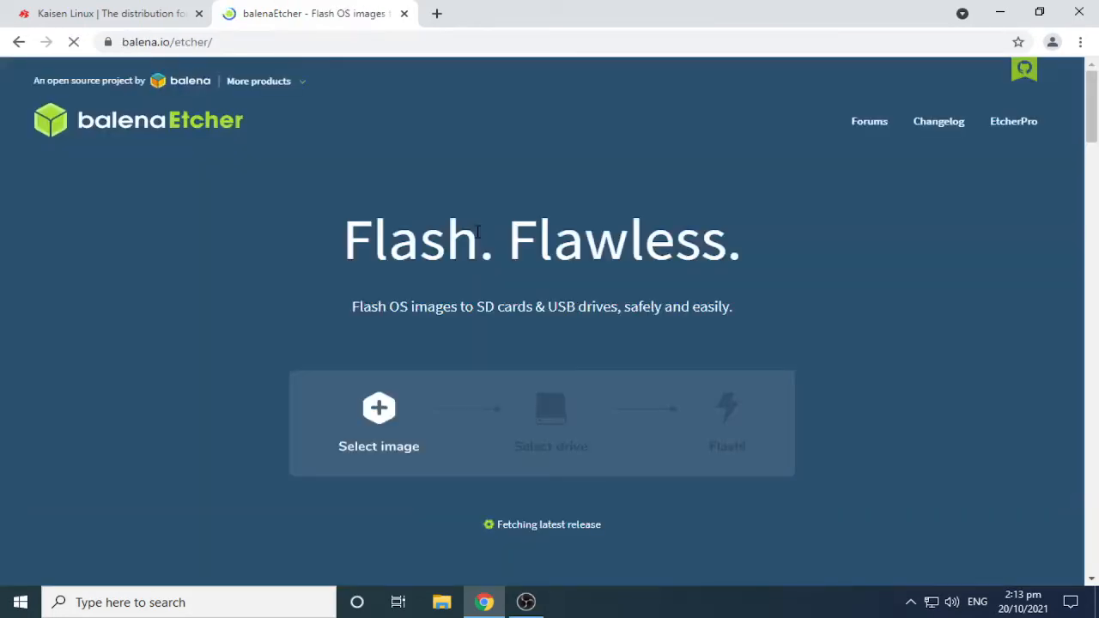
scroll(480, 241, down, 3)
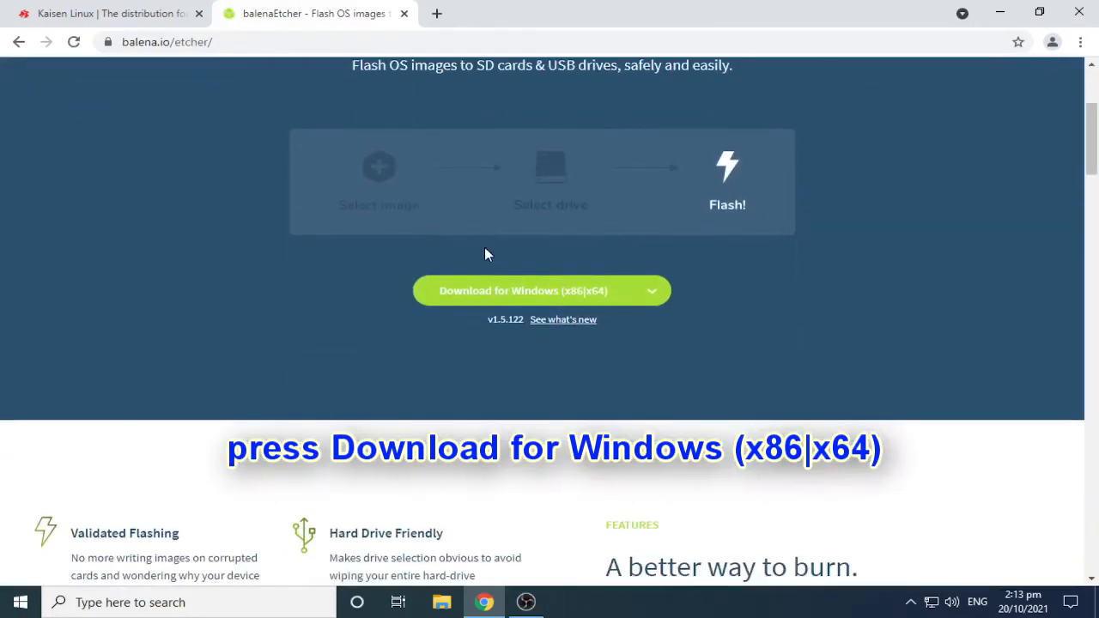
click(613, 294)
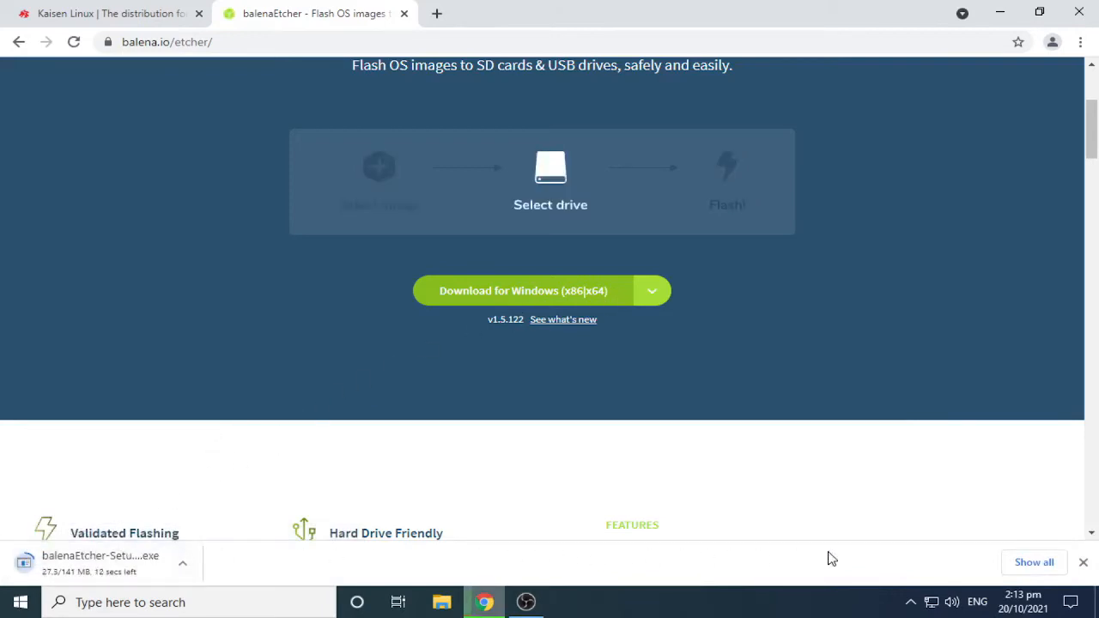
click(1030, 562)
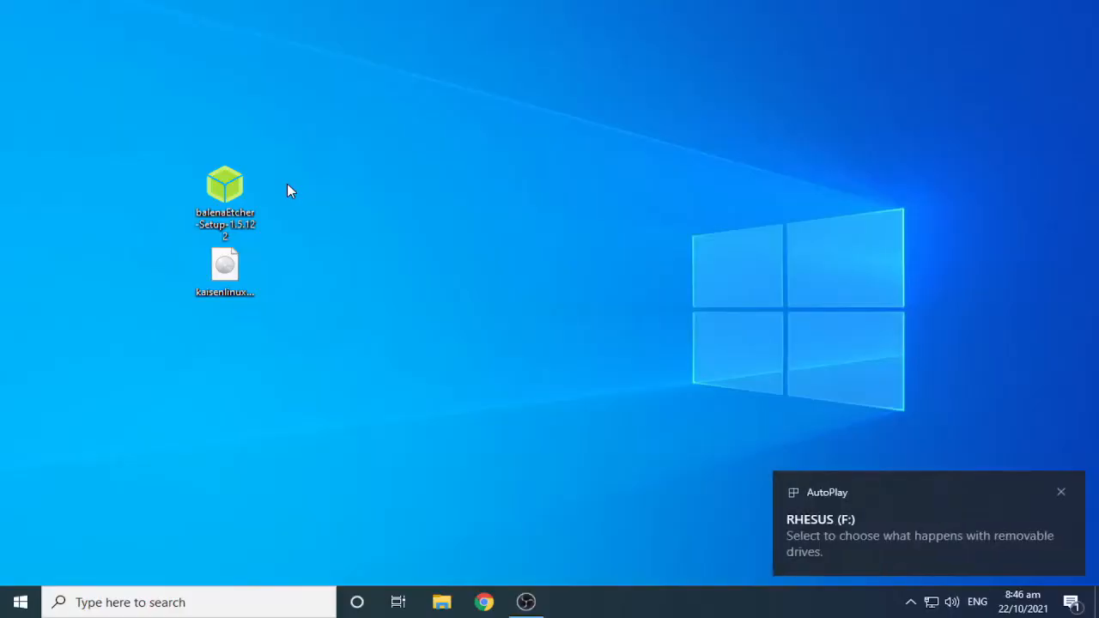
- Run the balenaEtcher setup file from the desktop and accept the license agreement to install it
right_click(213, 171)
click(251, 56)
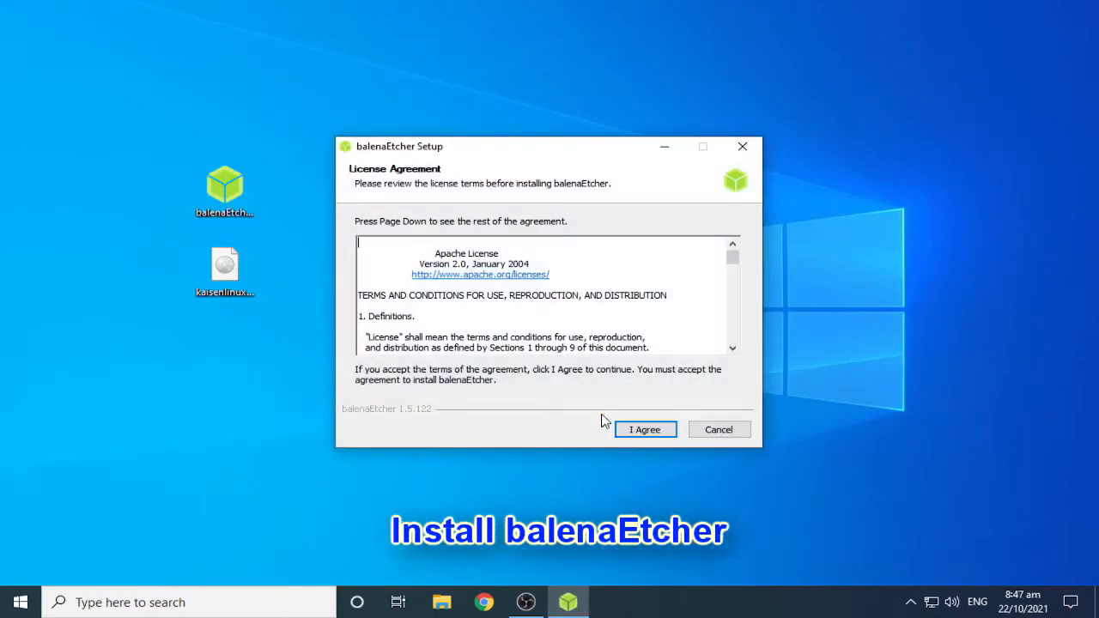
click(646, 430)
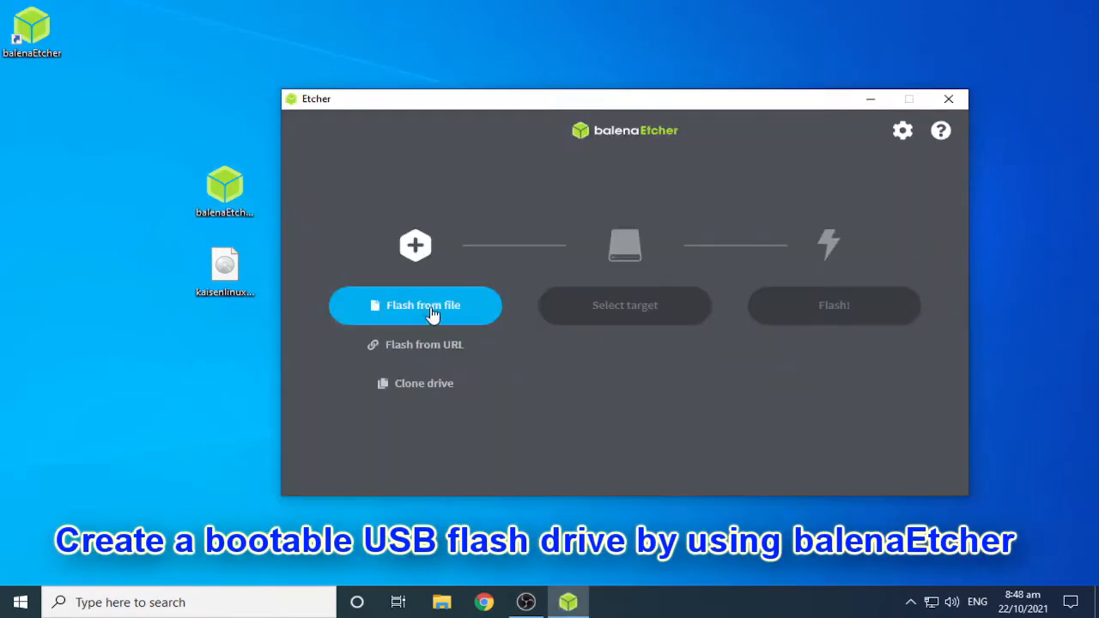
- Load the kaisenlinuxrolling1.8-amd64-KDE image from the desktop as the file to flash in Etcher
click(465, 313)
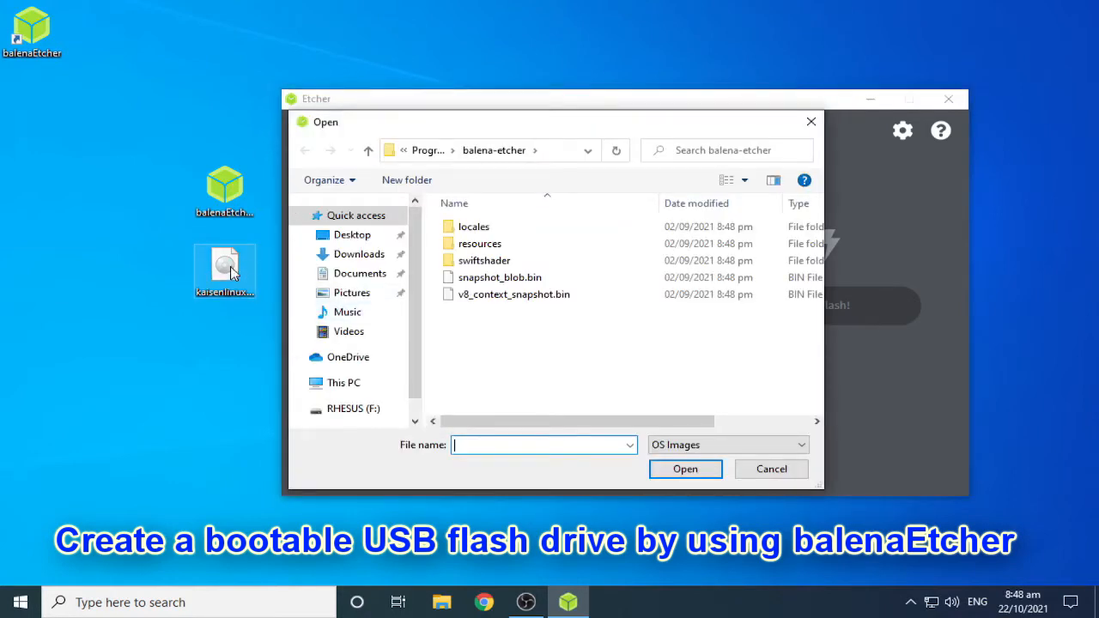
click(382, 240)
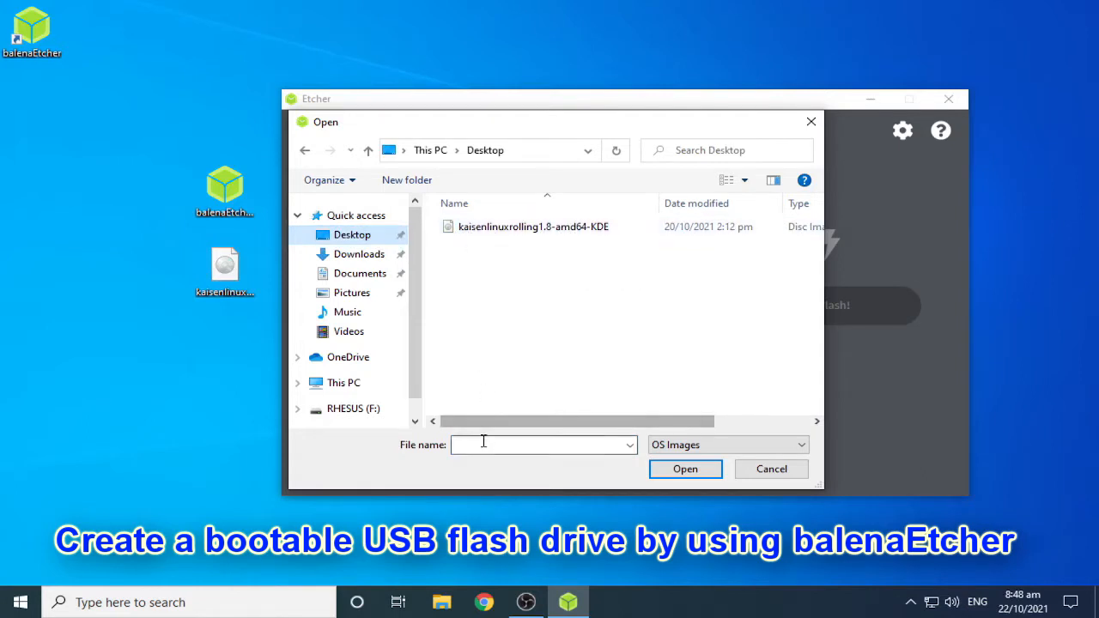
click(487, 235)
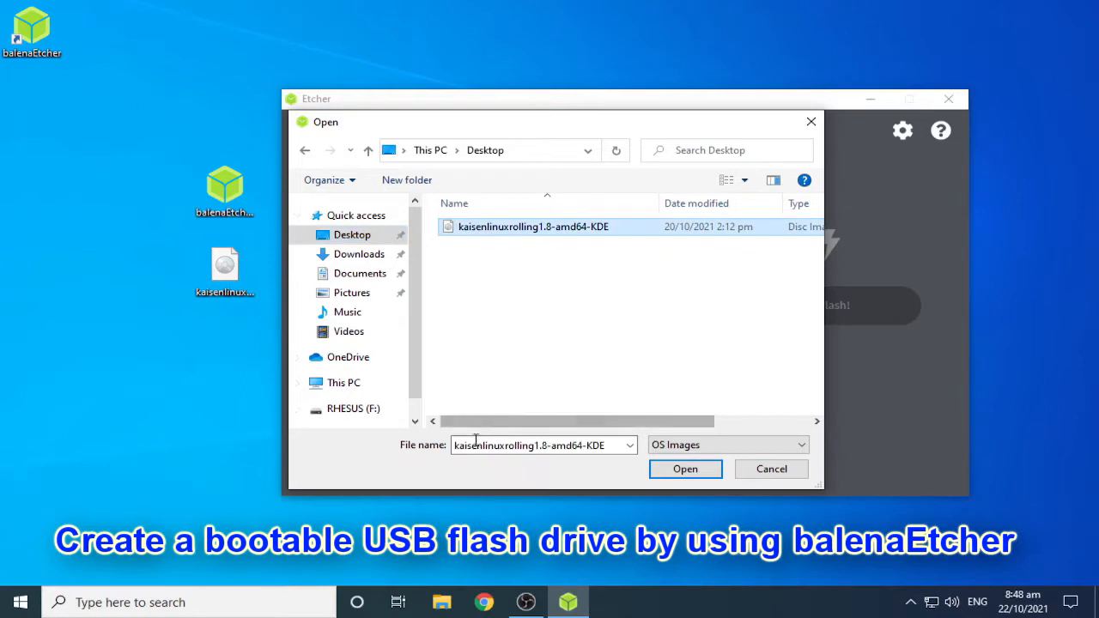
click(685, 469)
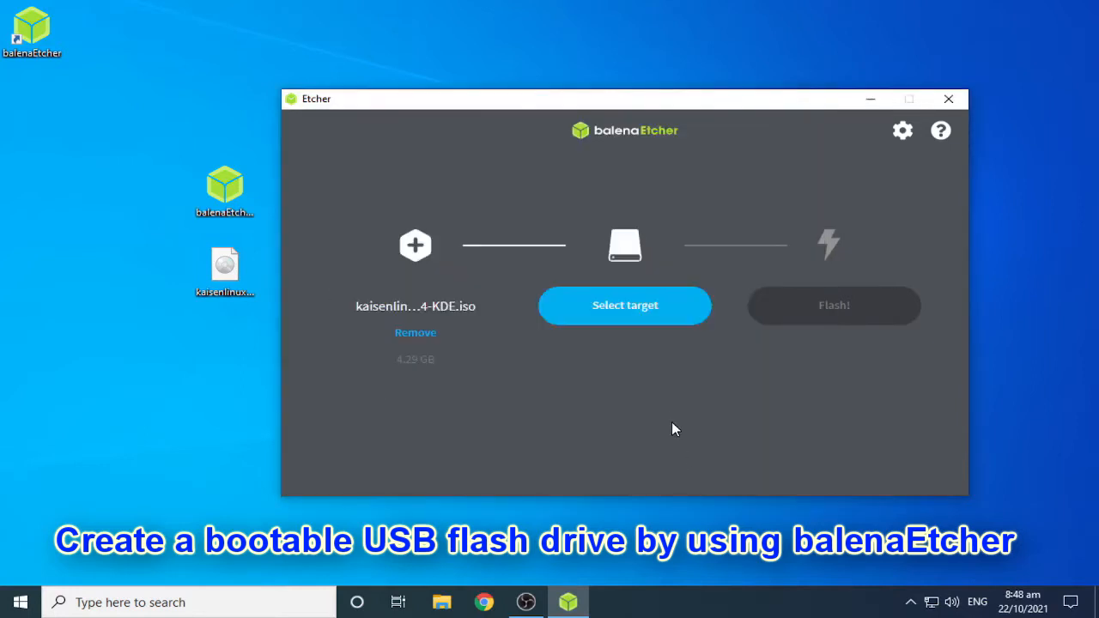
- Choose the SanDisk Cruzer Blade USB device as the target and start flashing the image to it
click(594, 315)
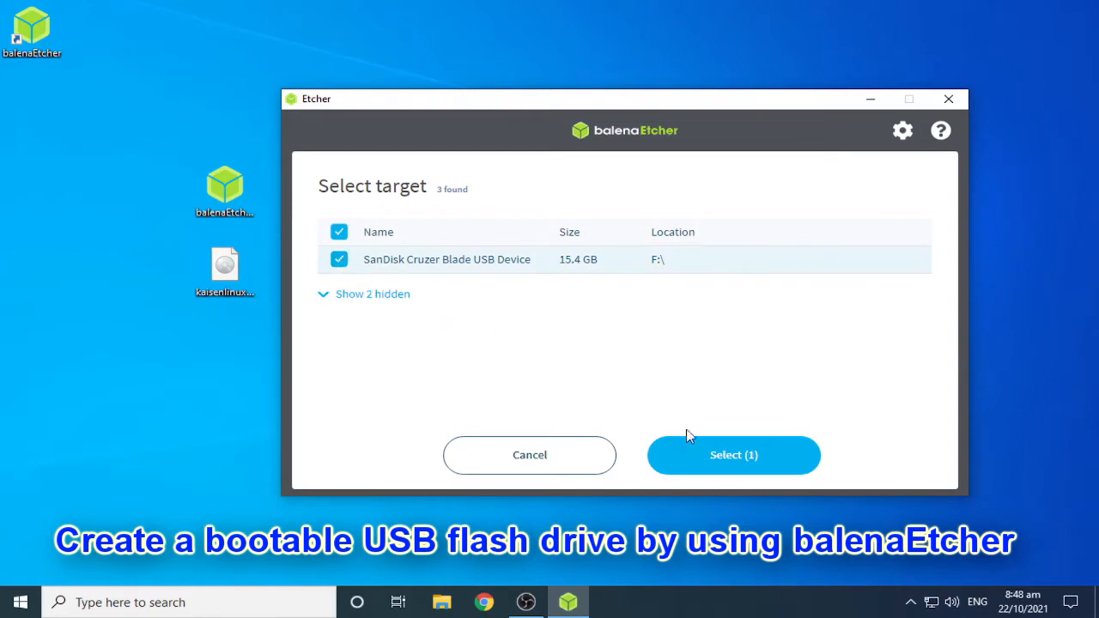
click(718, 462)
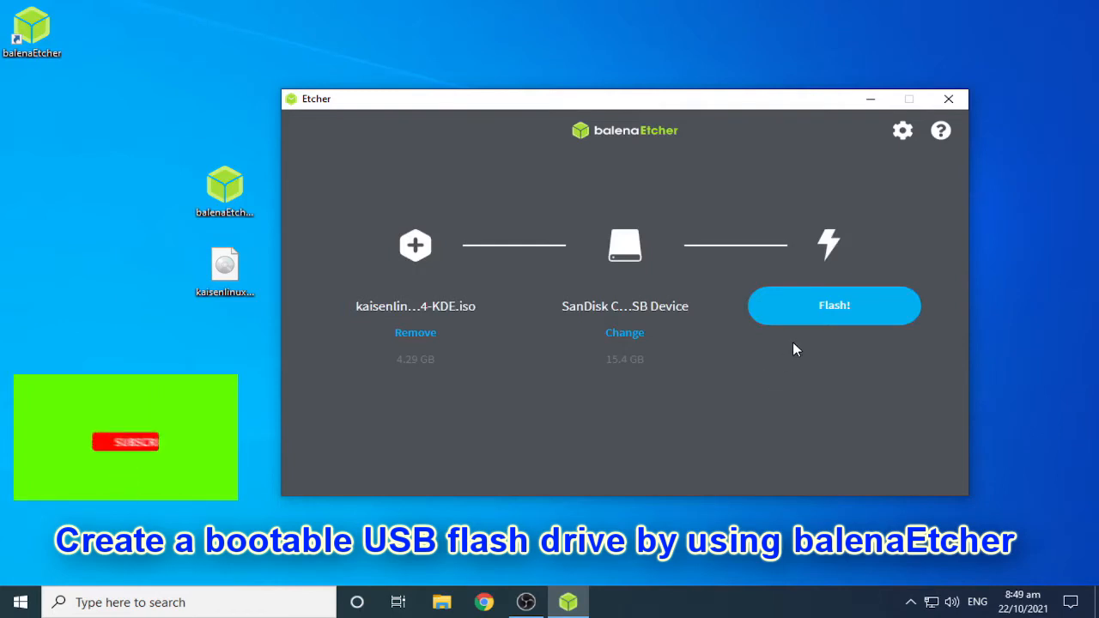
click(829, 318)
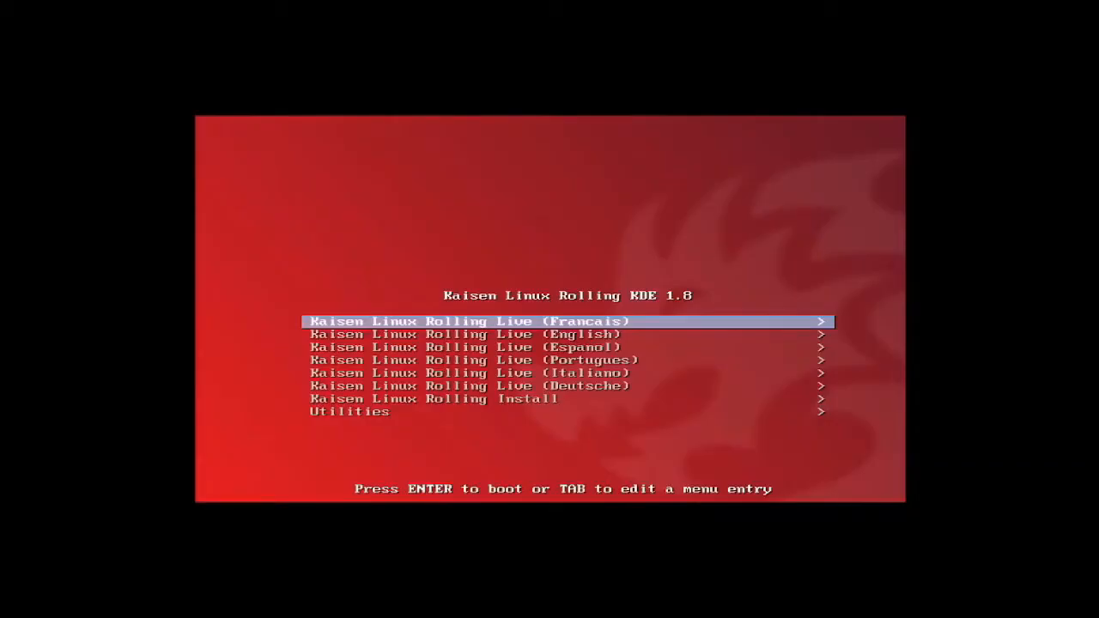
- Start Kaisen Linux Graphical Install from the Kaisen Linux Rolling Install entry of the boot menu
key(Down)
key(Down)
key(Down)
key(Down)
key(Down)
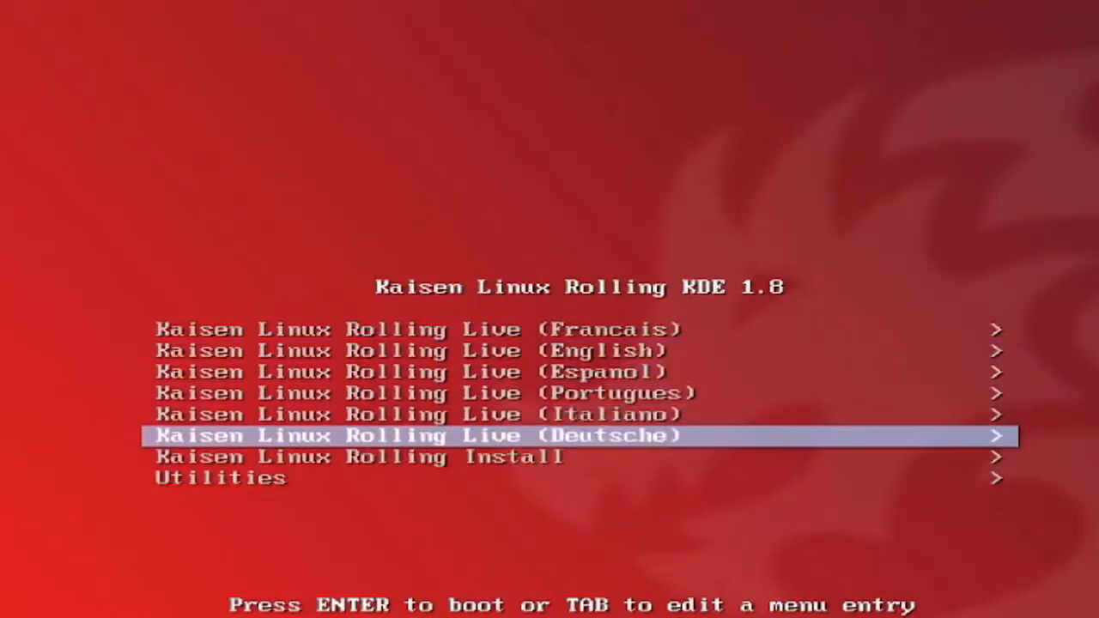
key(Down)
key(Return)
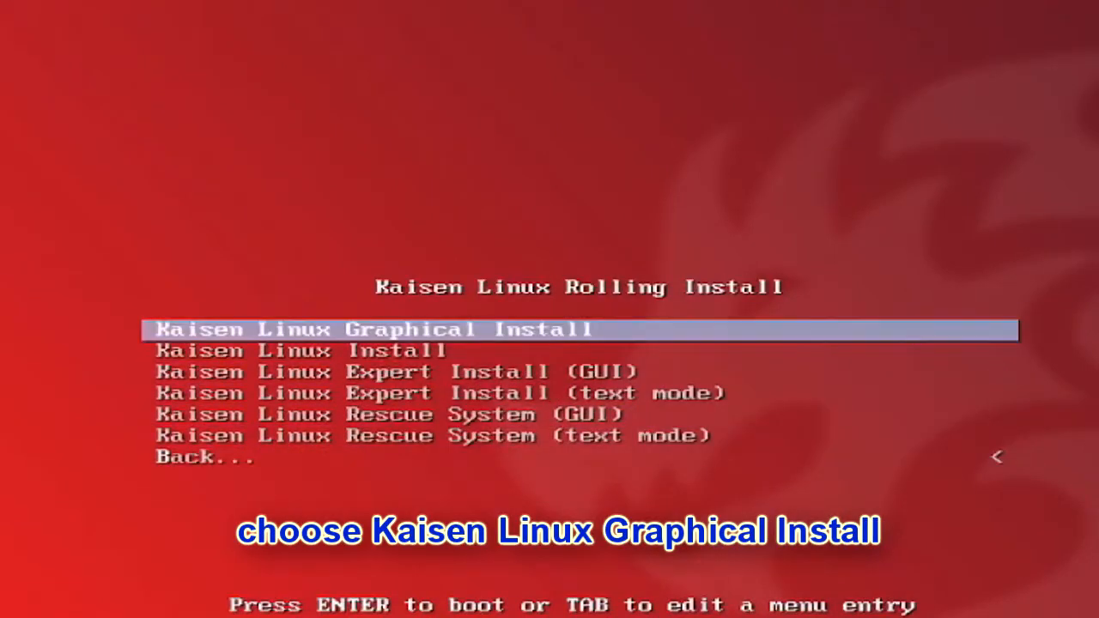
key(Return)
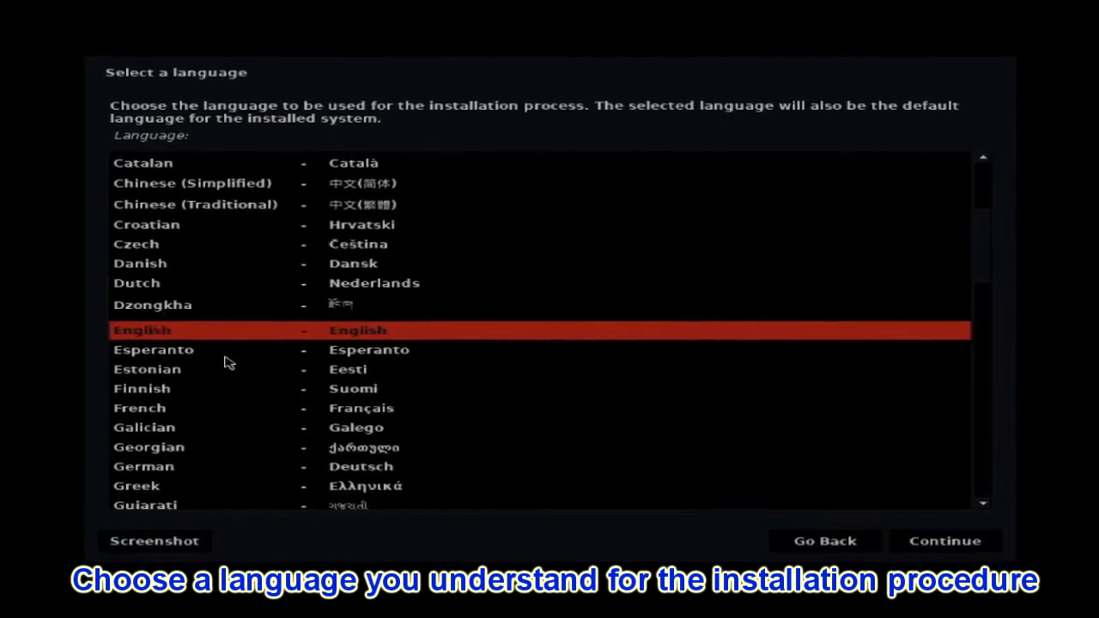
- Accept English as the installation language and set the location to Philippines
click(990, 555)
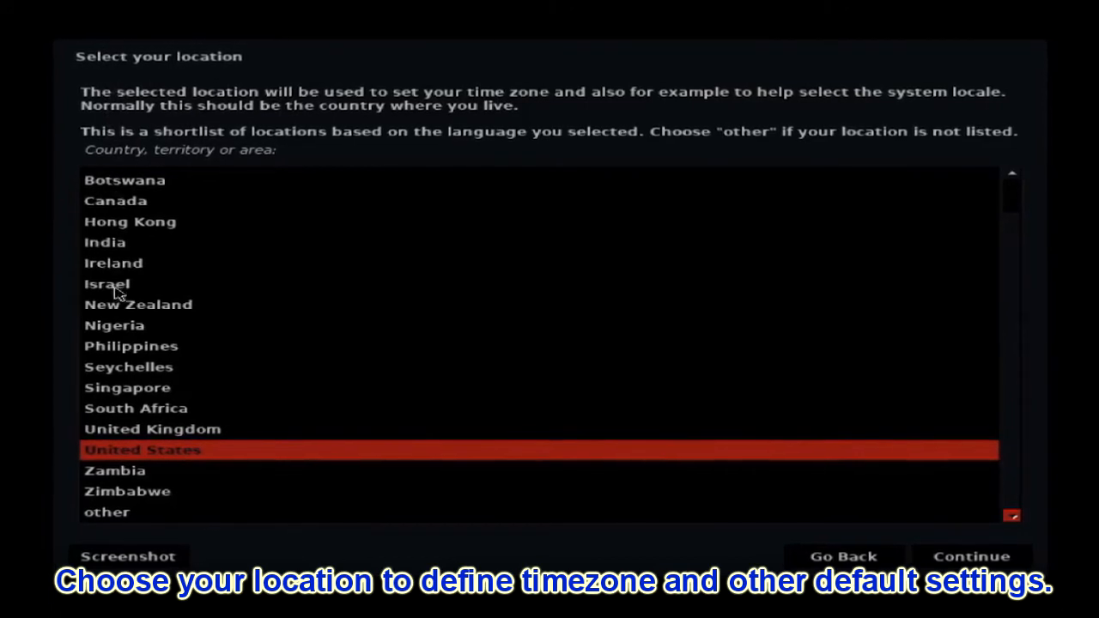
click(169, 350)
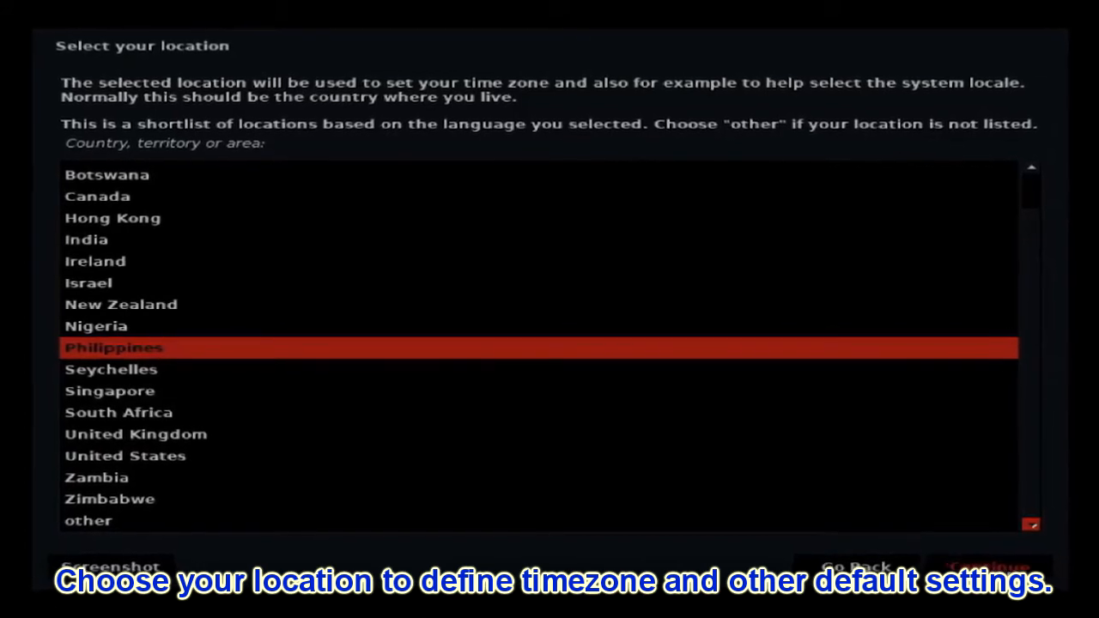
click(1017, 581)
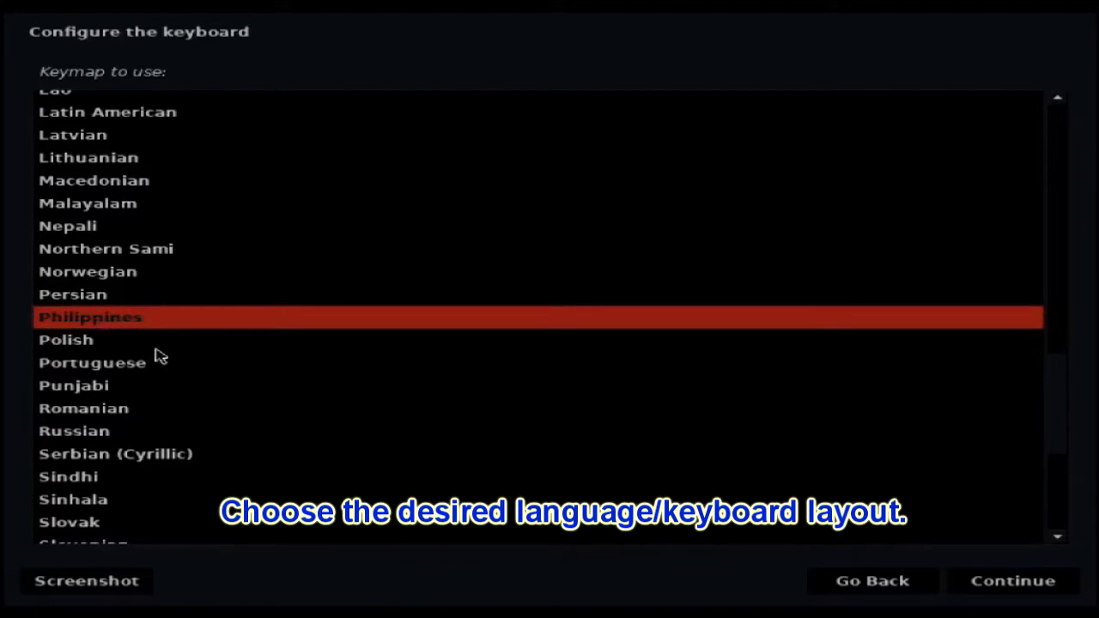
- Accept the Philippines keymap and set the system's hostname to rhesus-pc
click(1010, 584)
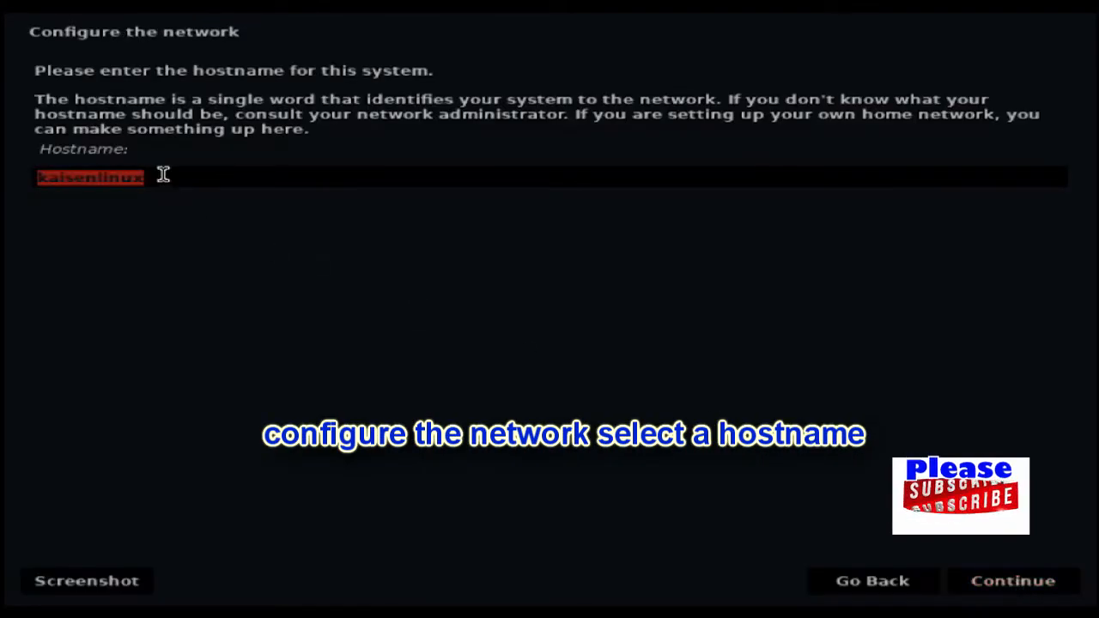
drag(159, 172, 6, 177)
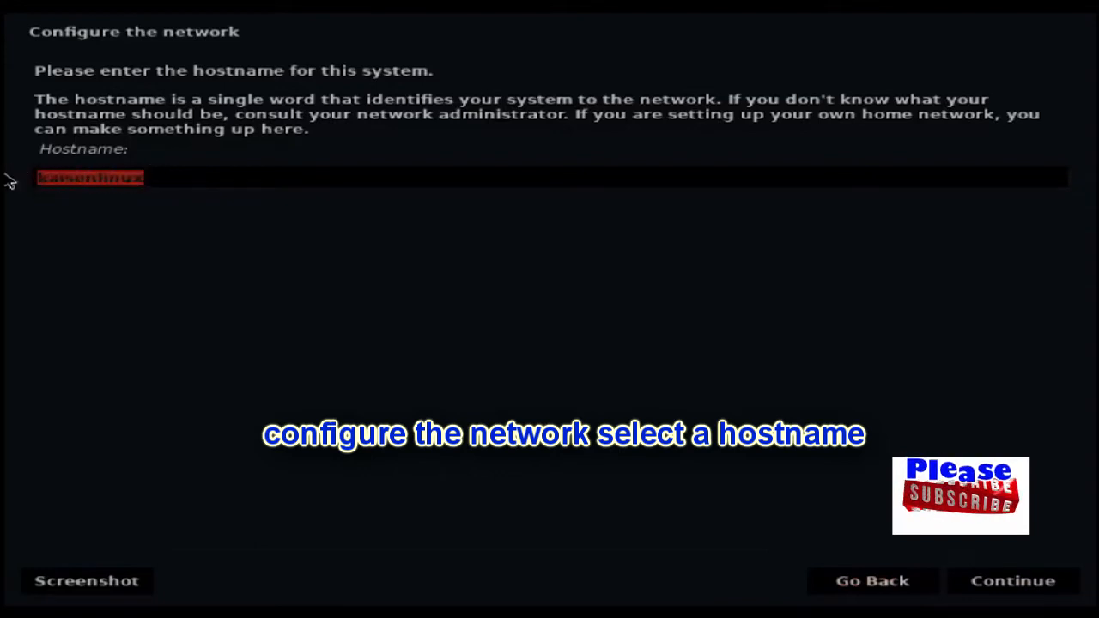
text(rhesus-pc)
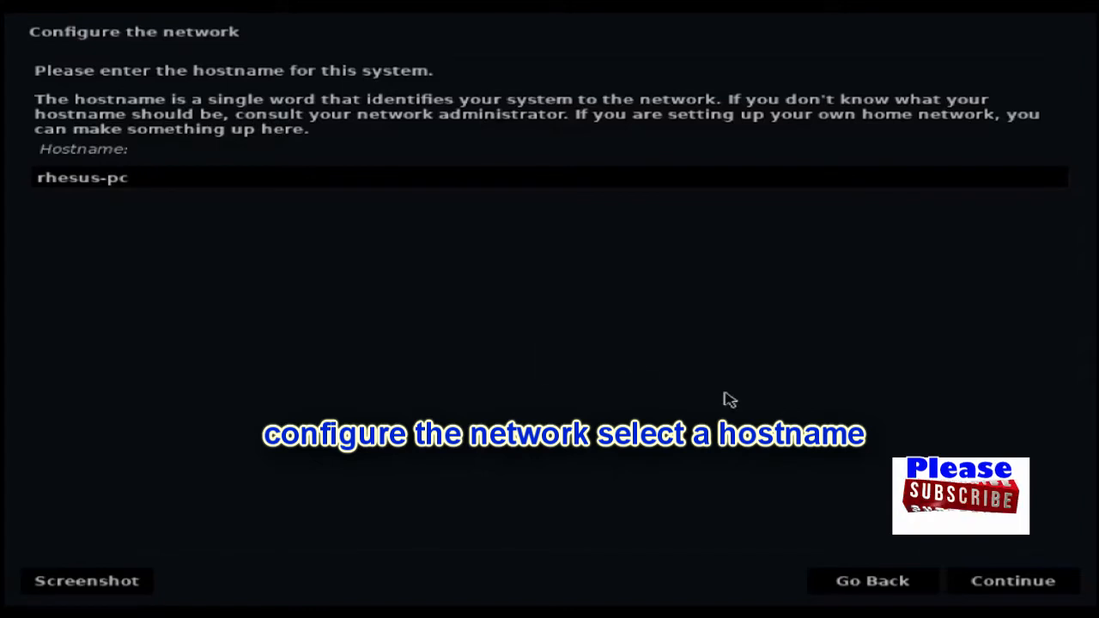
click(1010, 591)
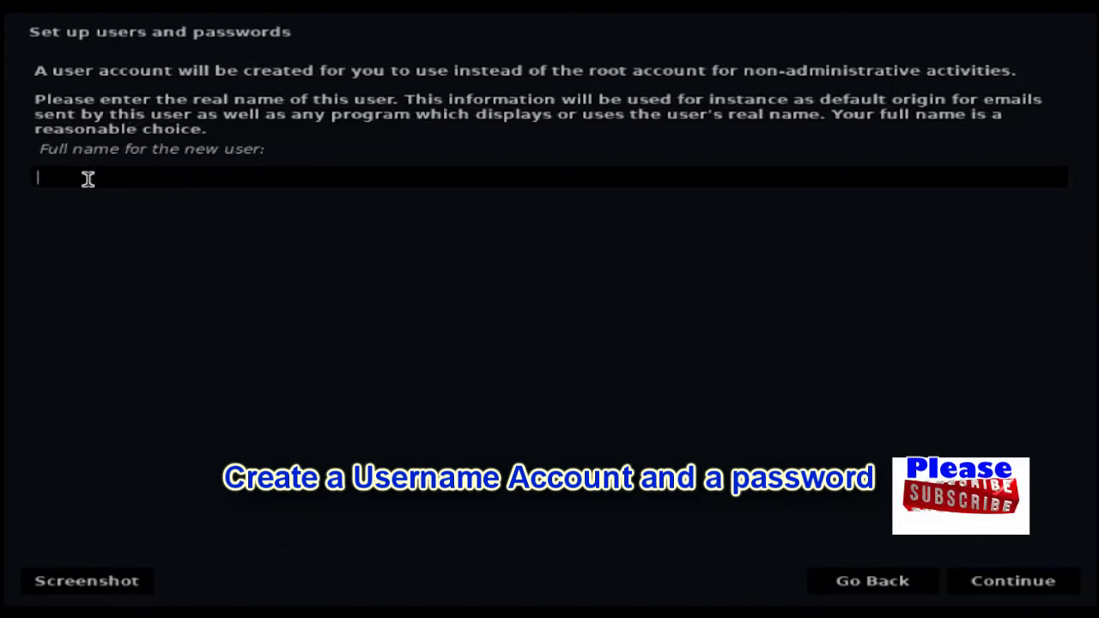
- Enter the new user's full name and accept the suggested username for the account
text(rhesus)
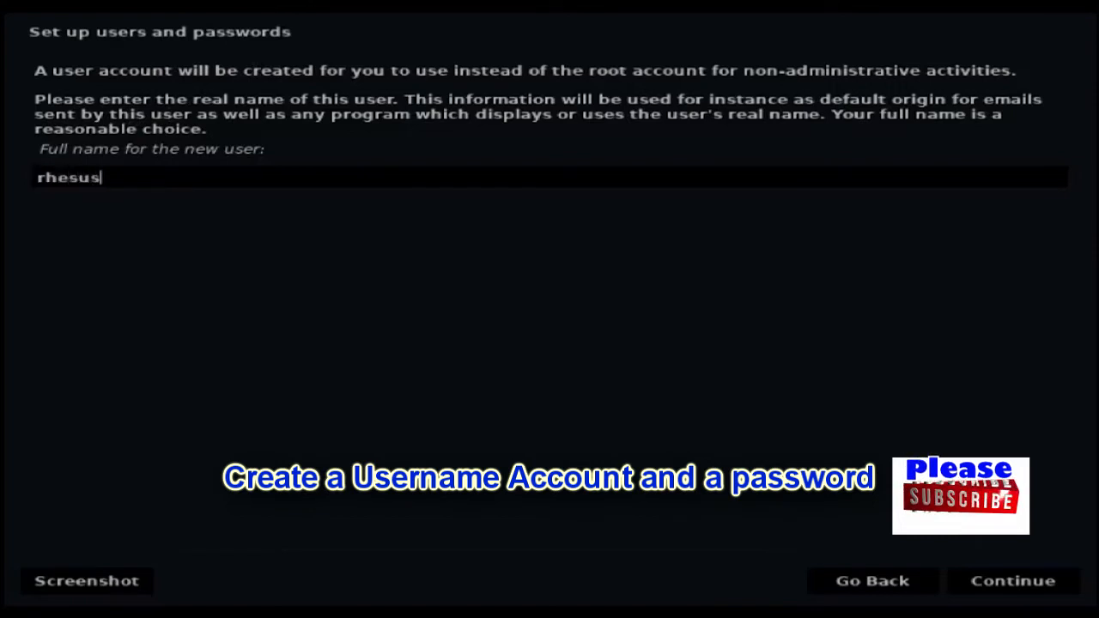
click(1029, 583)
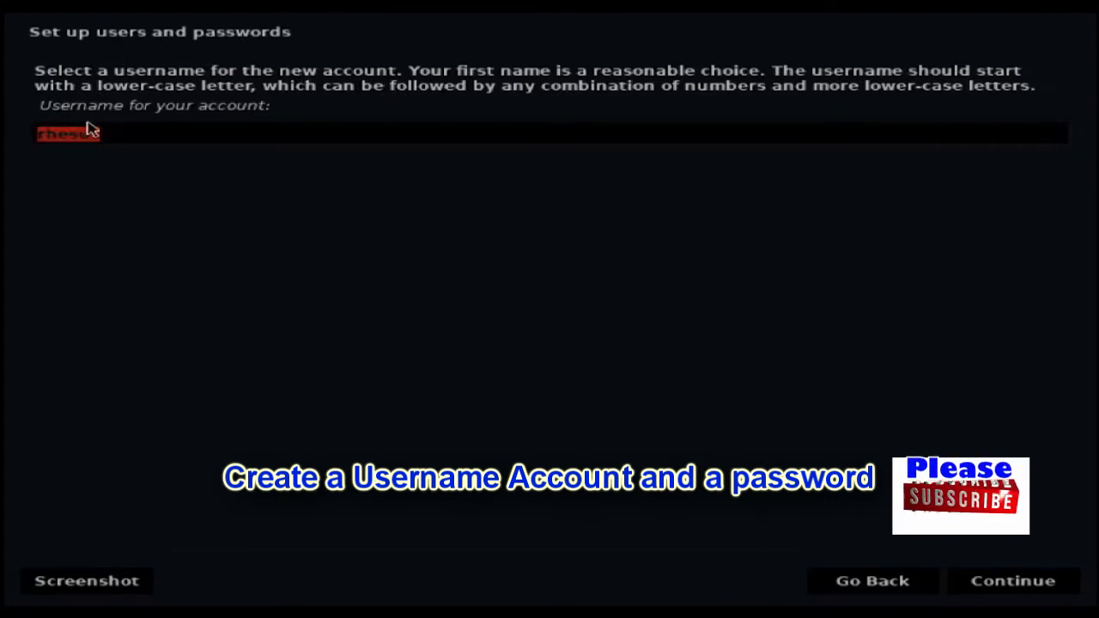
click(135, 138)
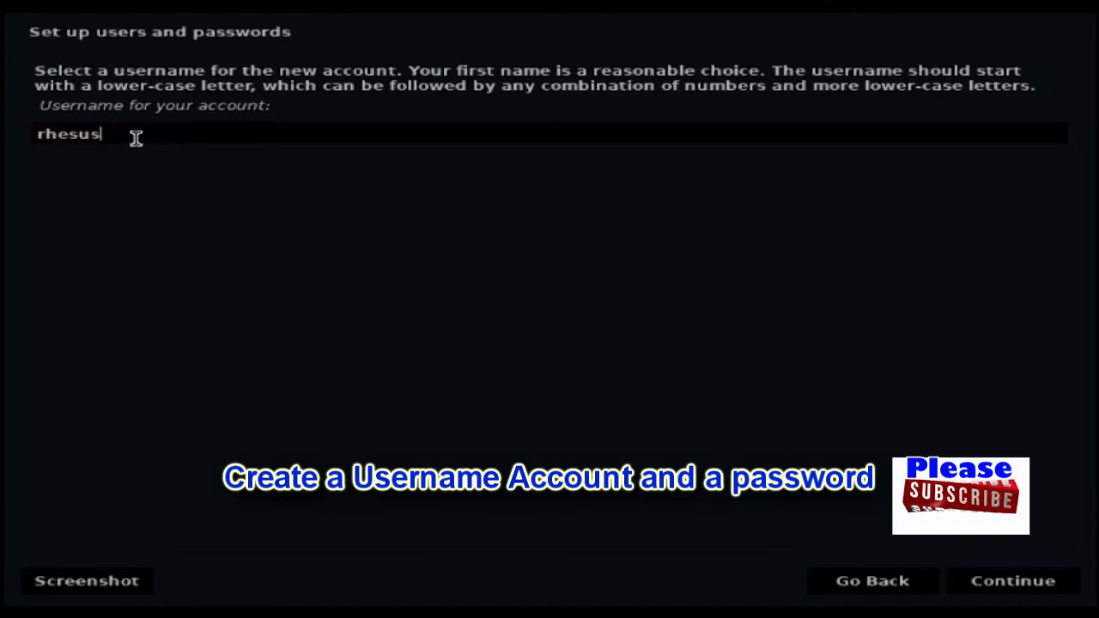
click(1021, 584)
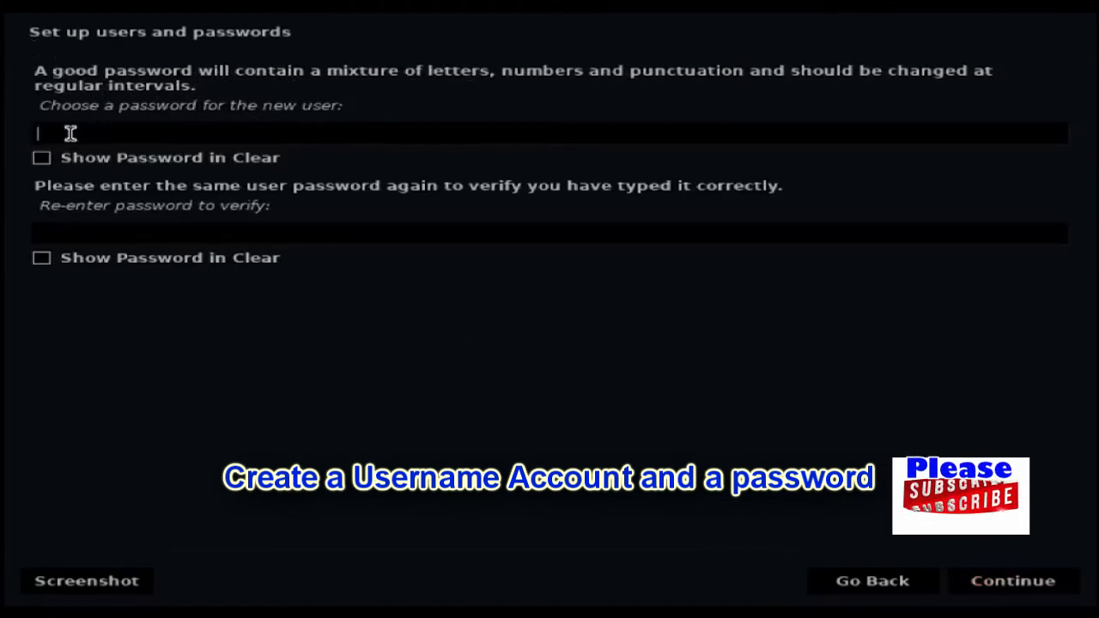
- Enter the new user's password, re-enter it for verification and submit the account setup
text(*************)
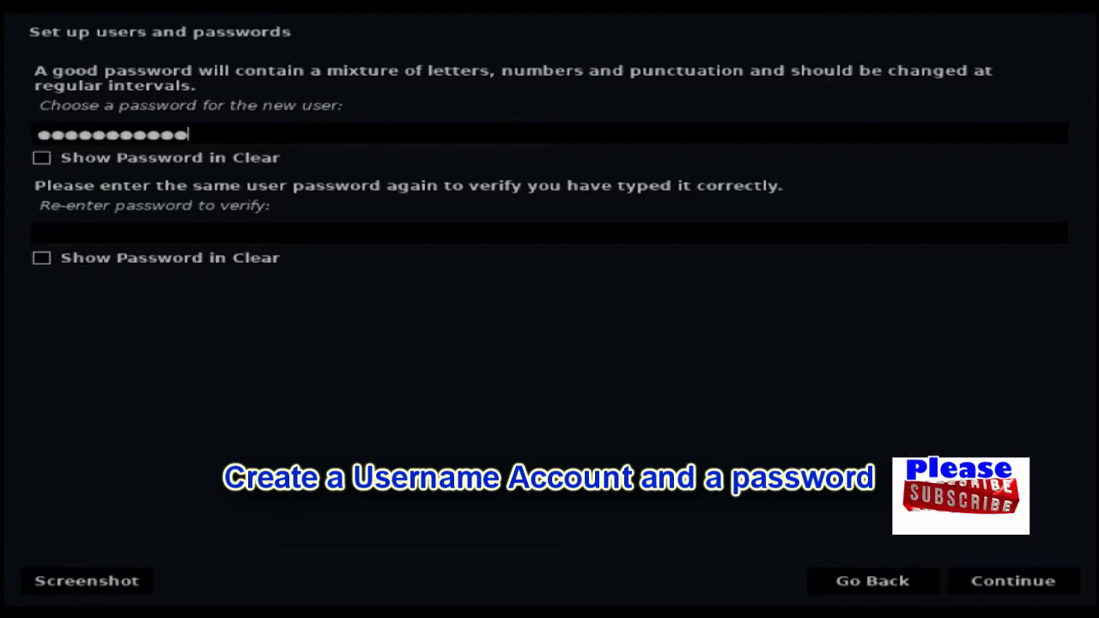
click(82, 232)
text(***)
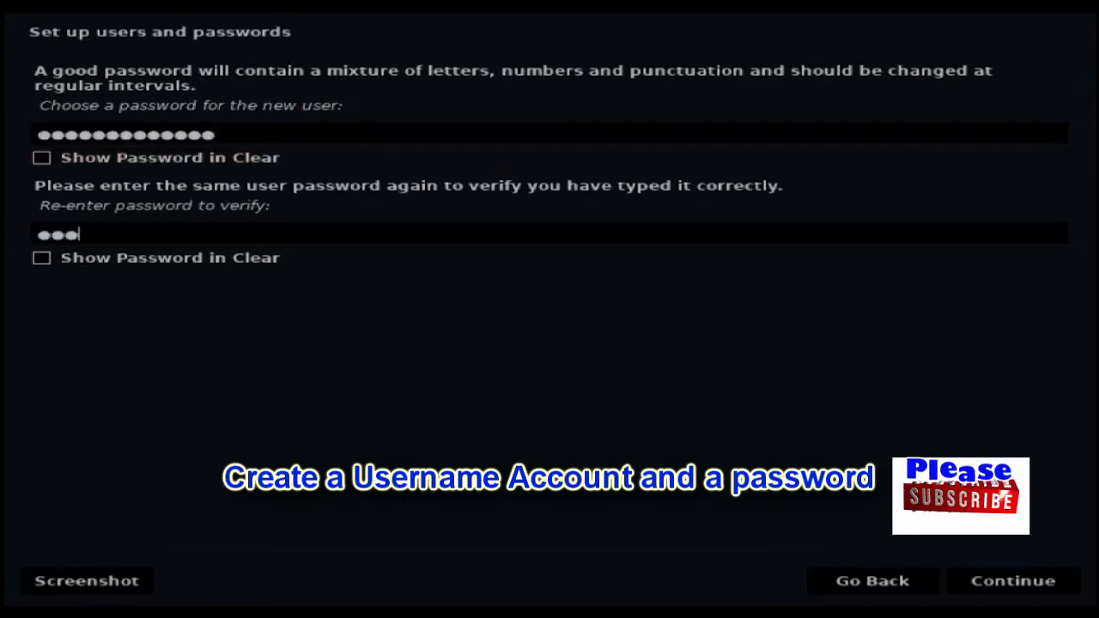
text(**********)
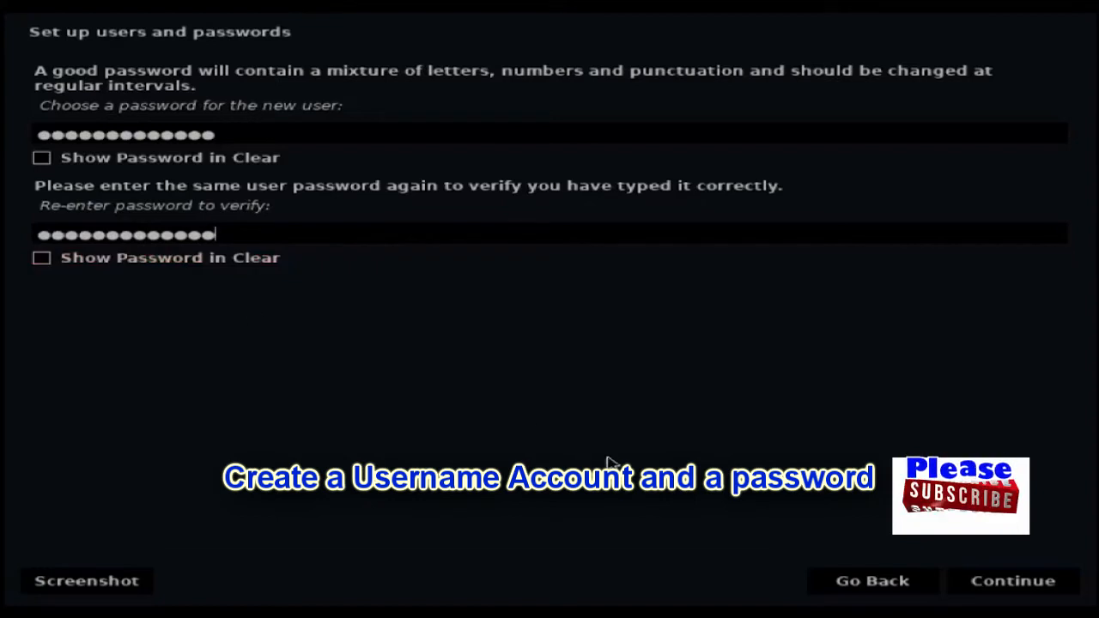
click(1015, 588)
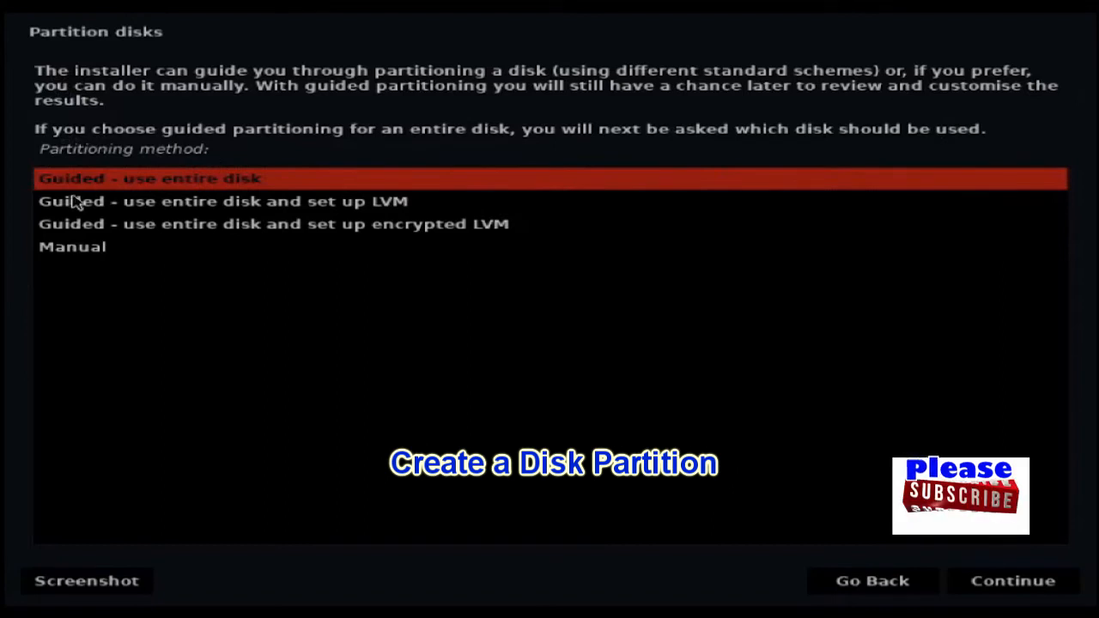
- Choose guided partitioning of the entire 42.9 GB sda disk with all files in one partition
click(49, 212)
click(55, 227)
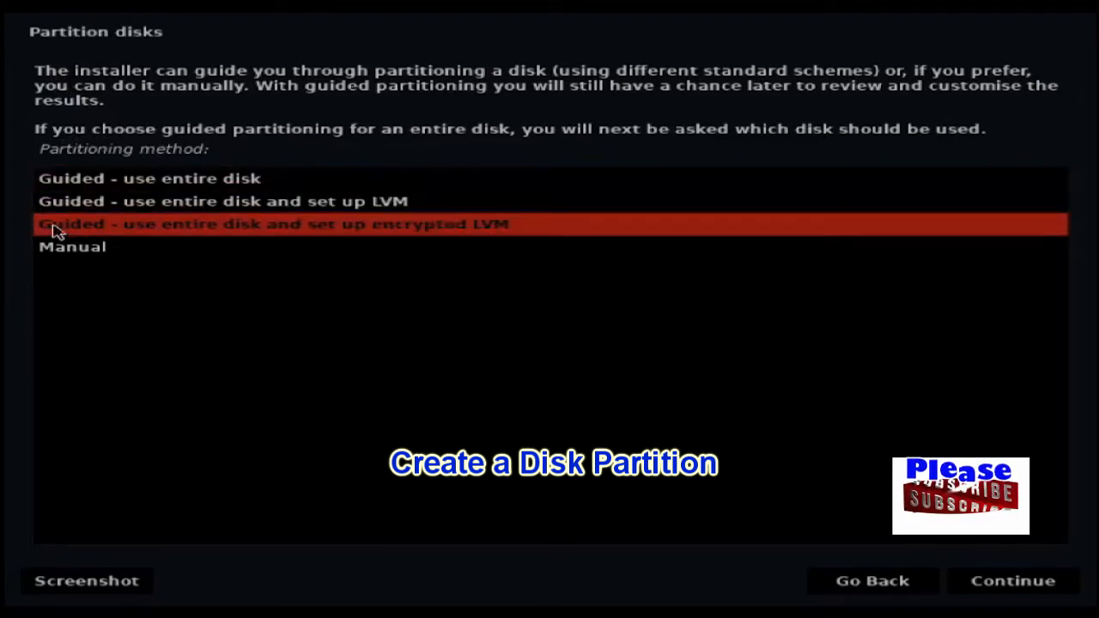
click(66, 258)
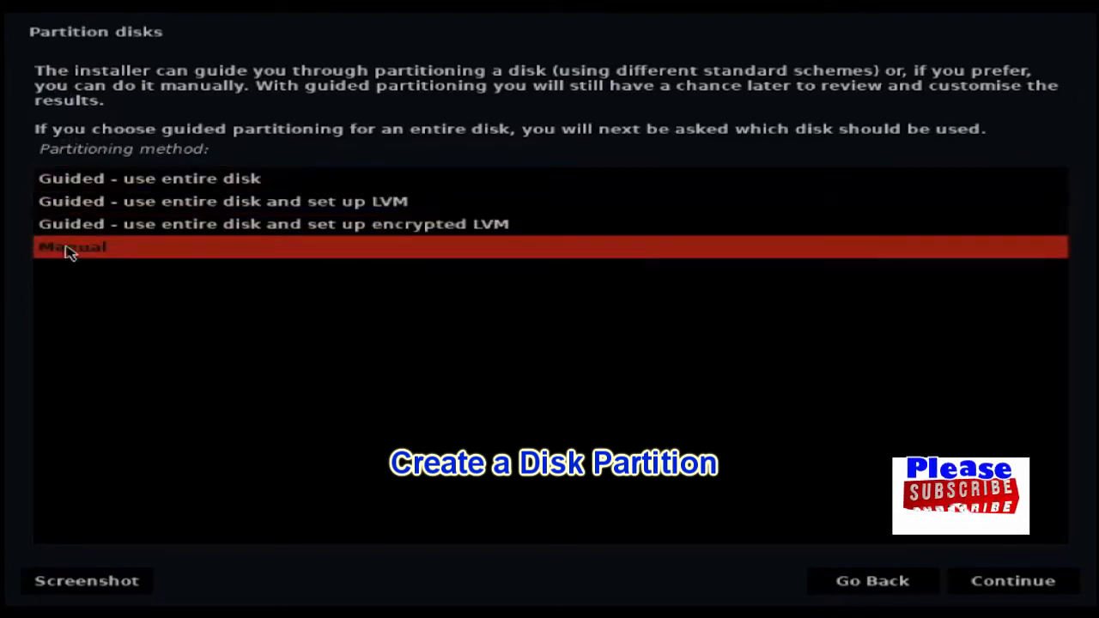
click(77, 182)
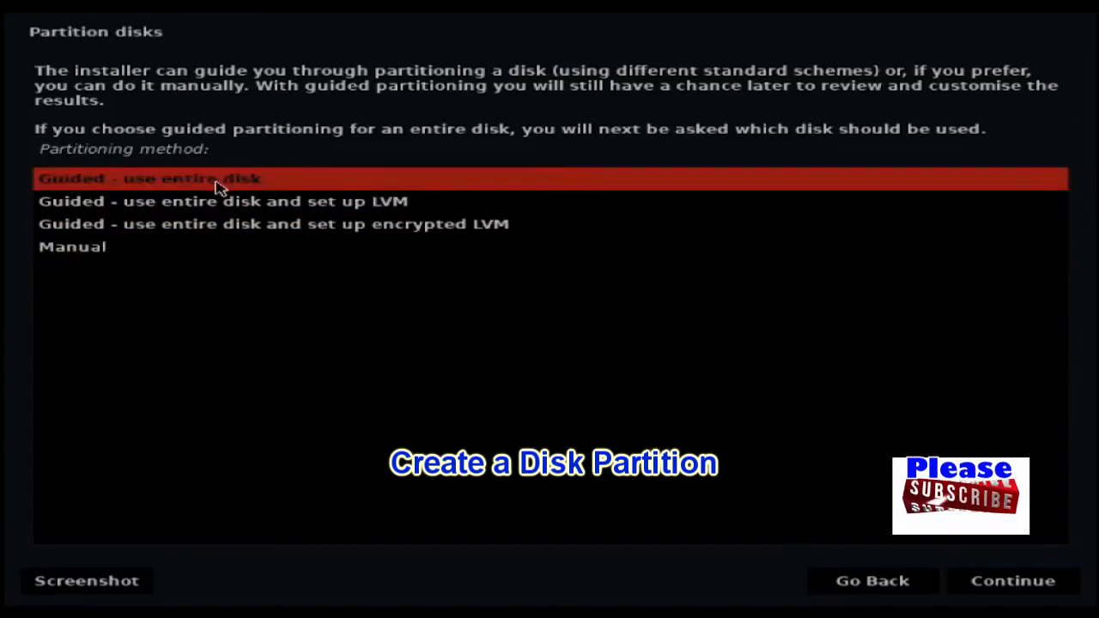
click(1013, 581)
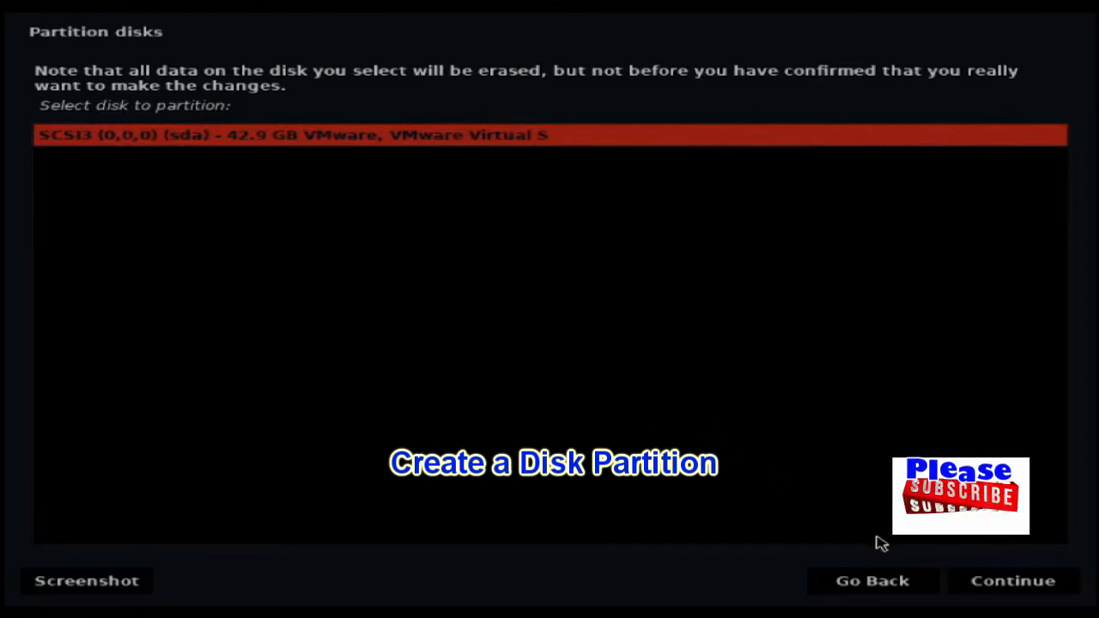
click(1027, 584)
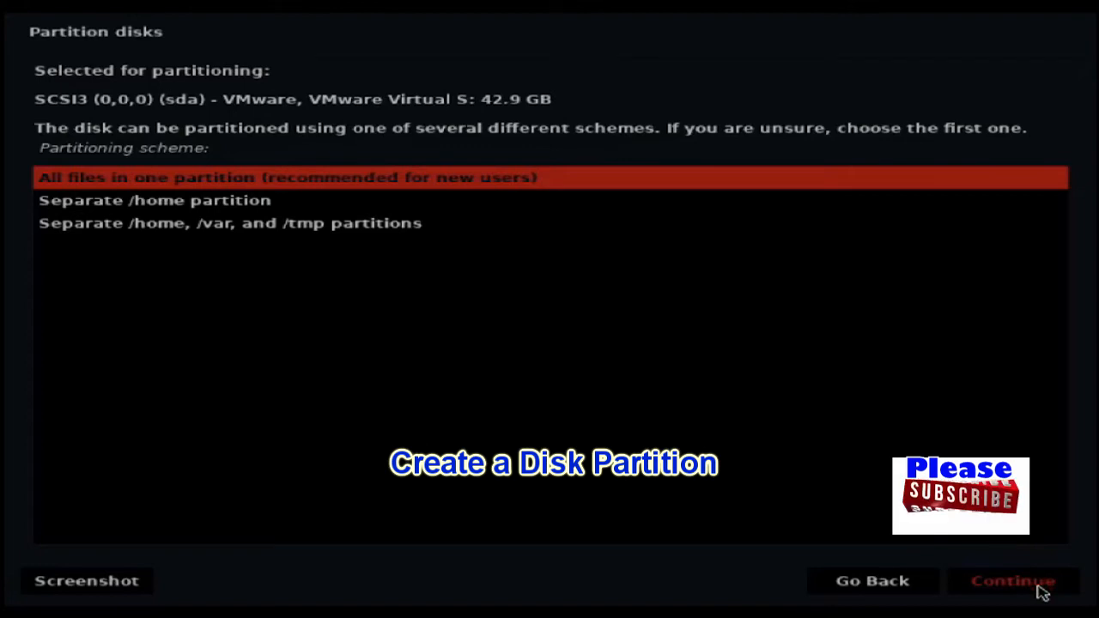
click(1012, 581)
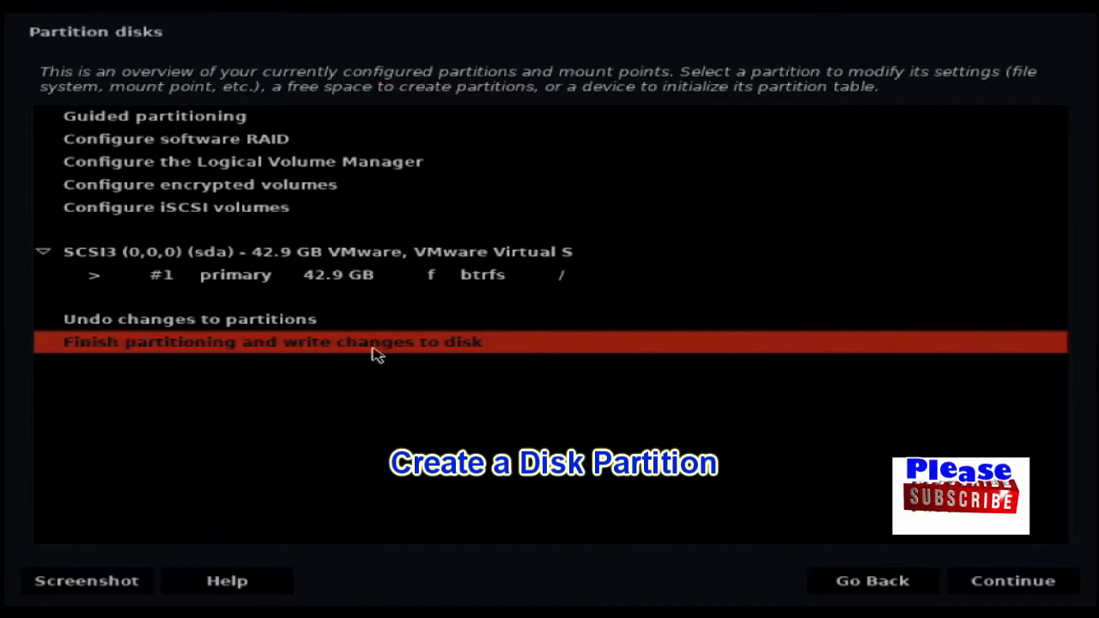
- Finish partitioning without adding swap space and write the partition changes to the disk
click(1022, 584)
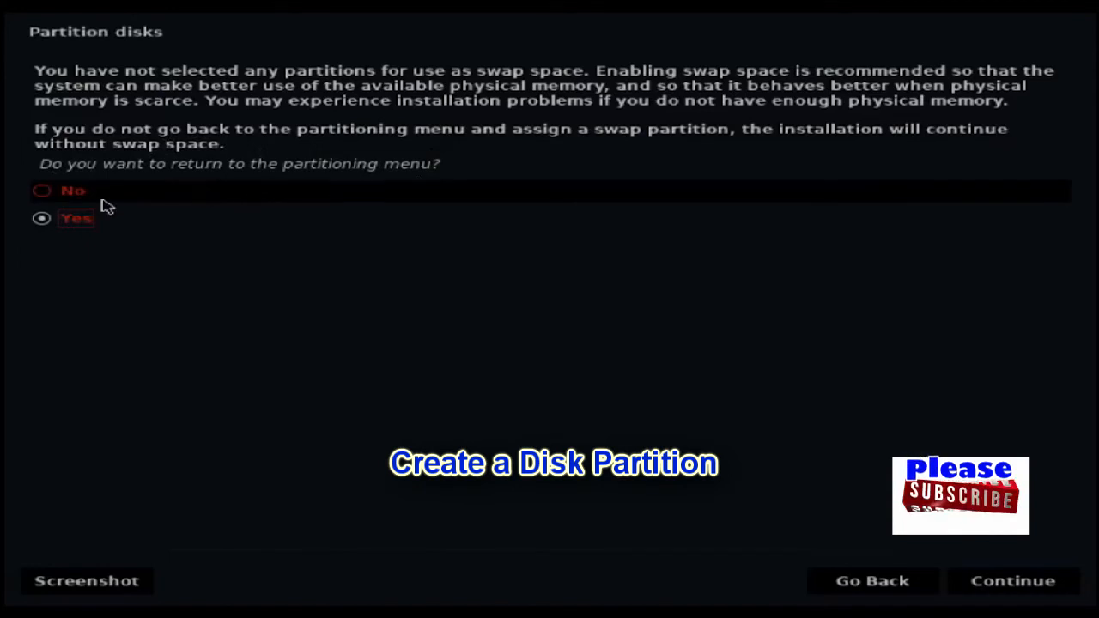
click(48, 194)
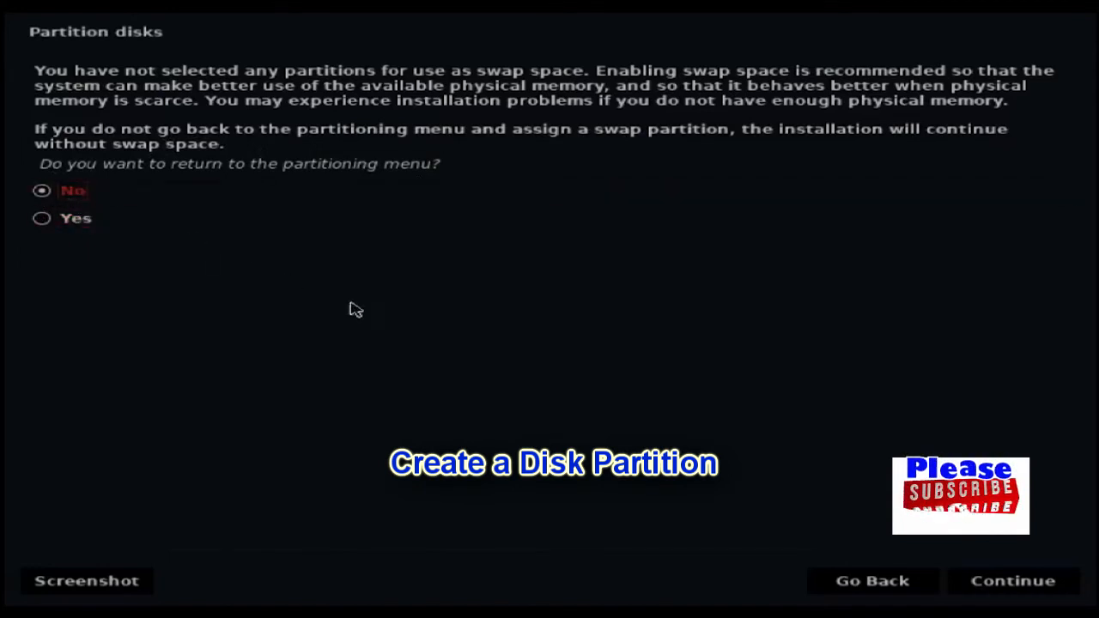
click(1013, 581)
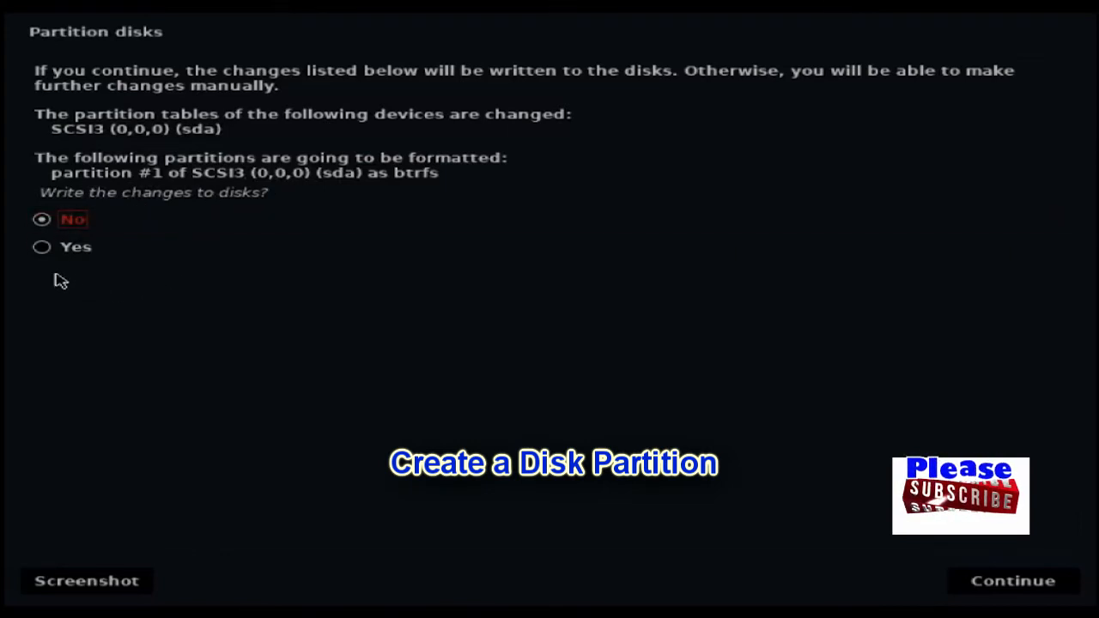
click(43, 248)
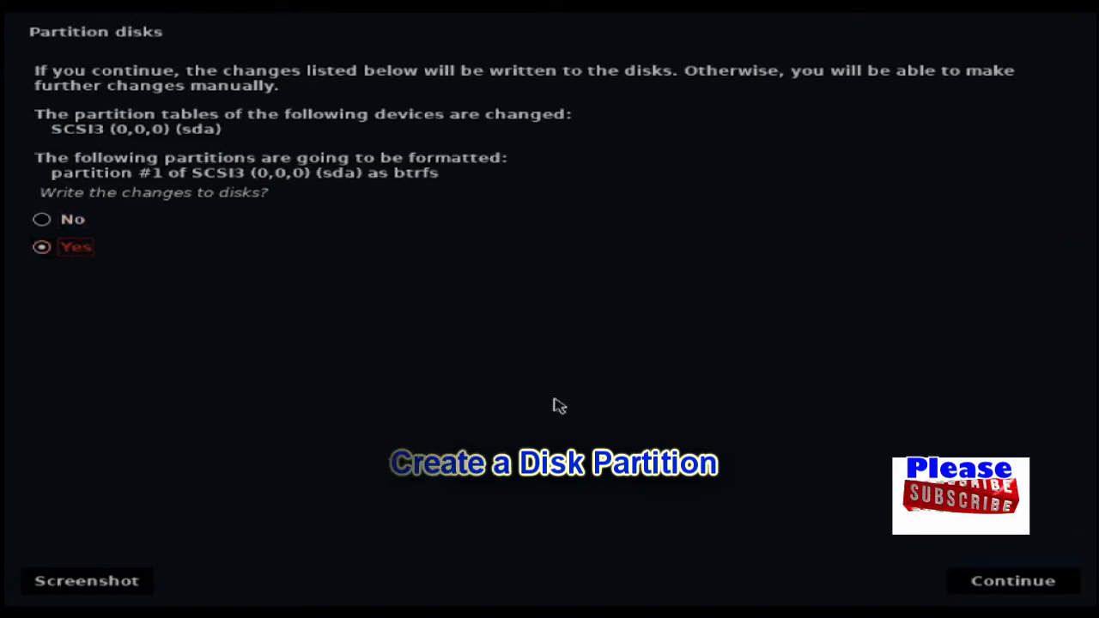
click(1031, 583)
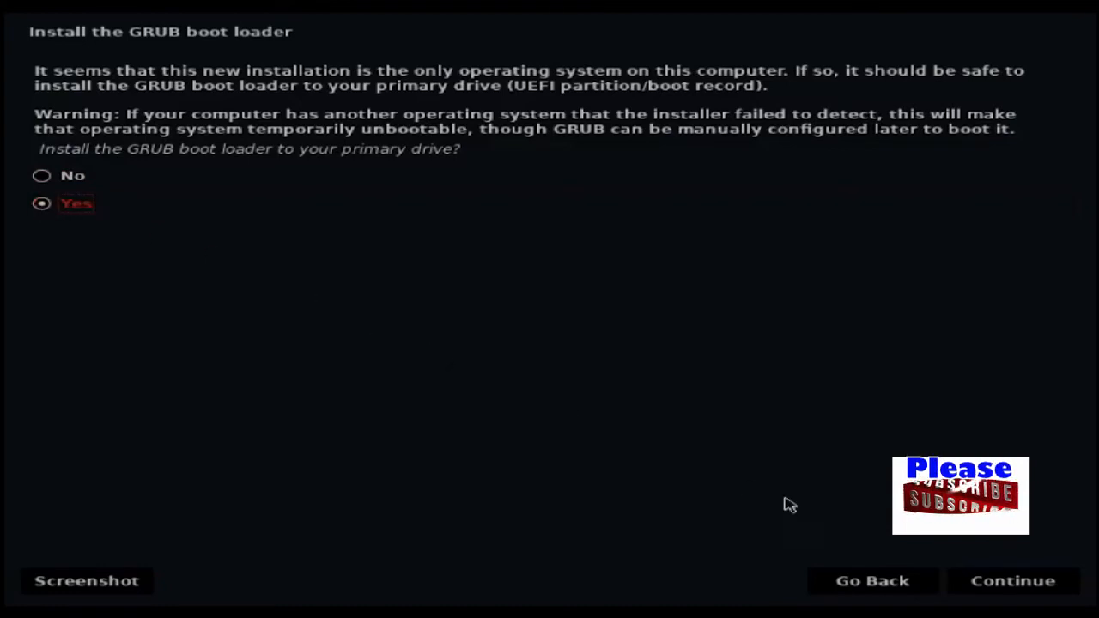
- Install the GRUB boot loader to the primary drive on /dev/sda
click(1013, 581)
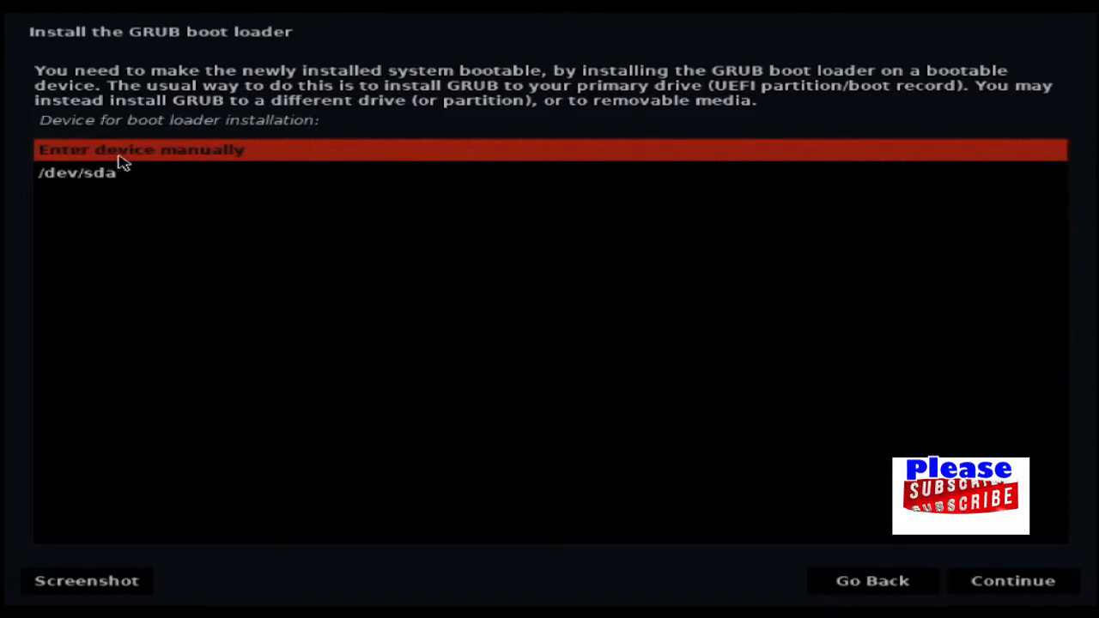
click(85, 177)
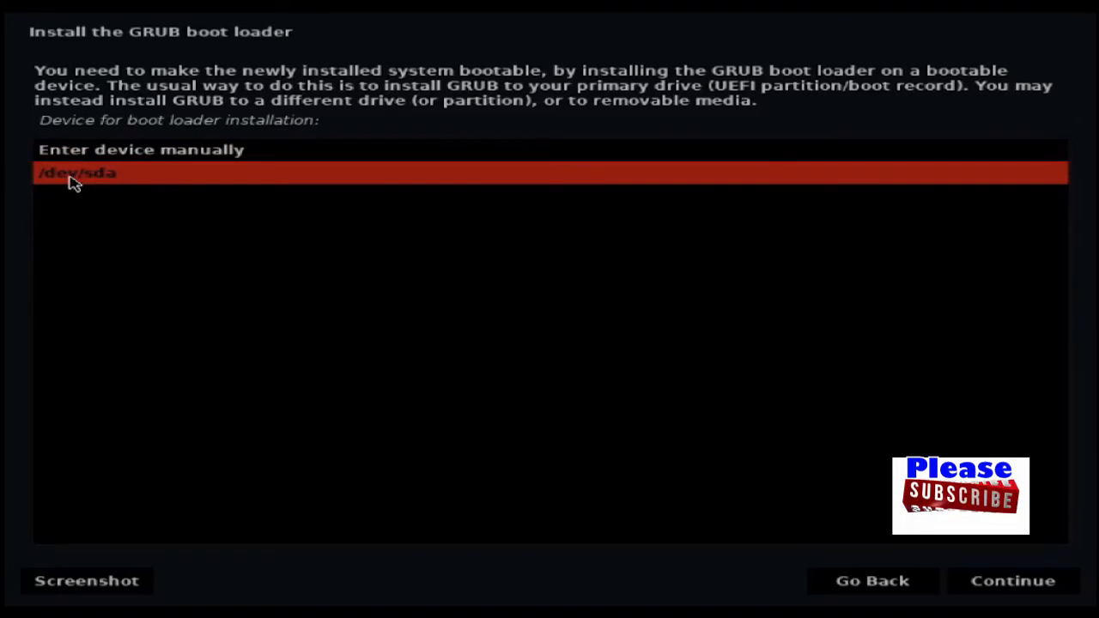
click(1019, 583)
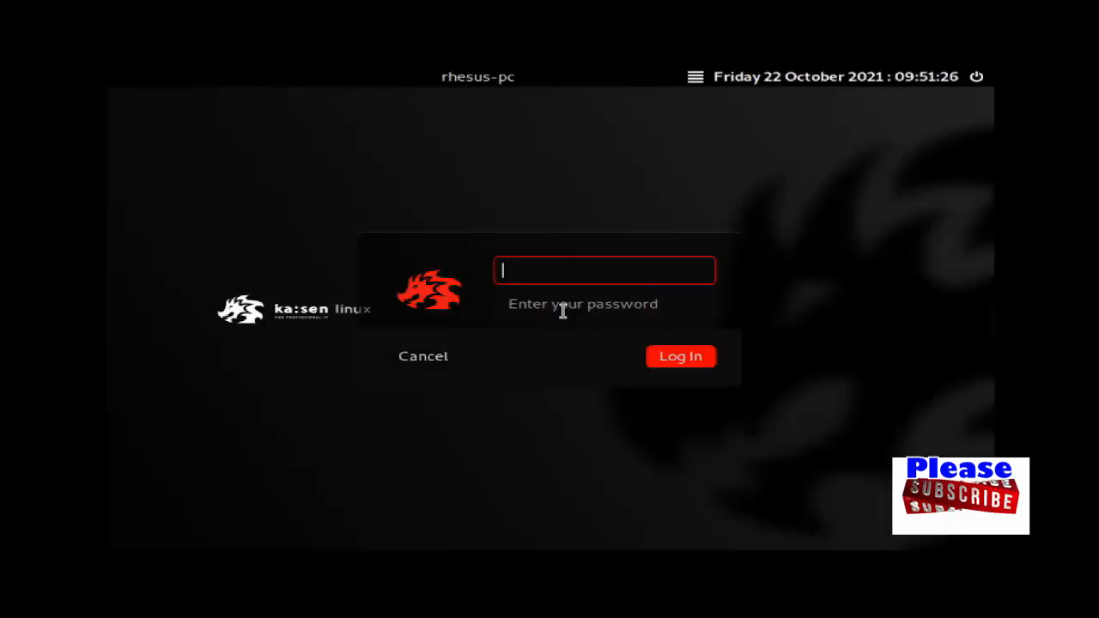
- Log in to the installed system with the account's username and password
text(rhes)
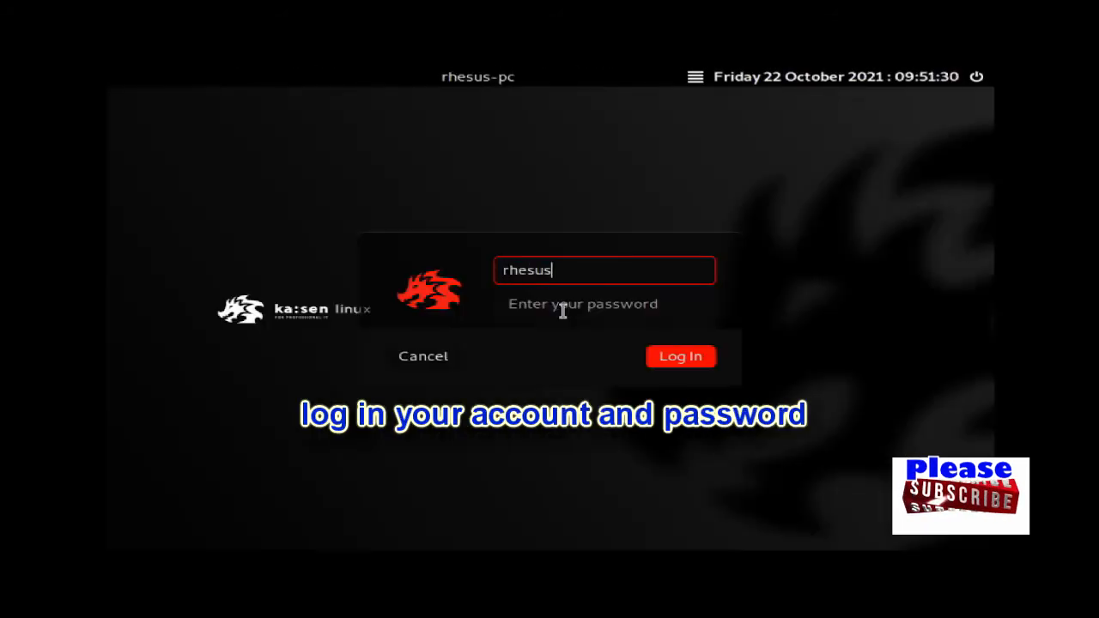
text(us)
key(Return)
text(•••••••••••••)
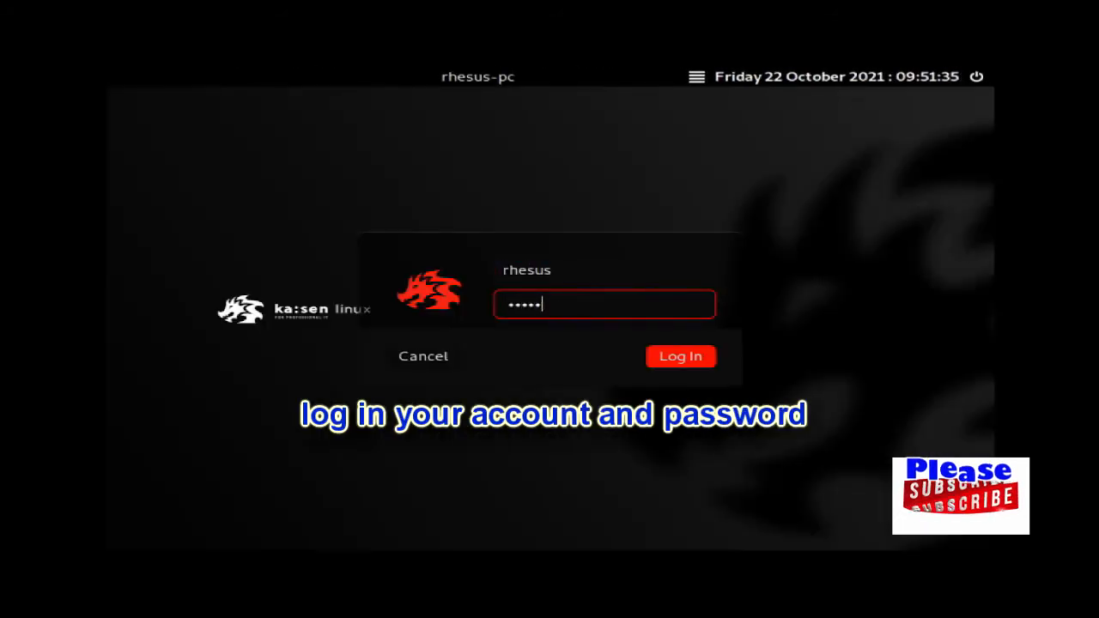
key(Return)
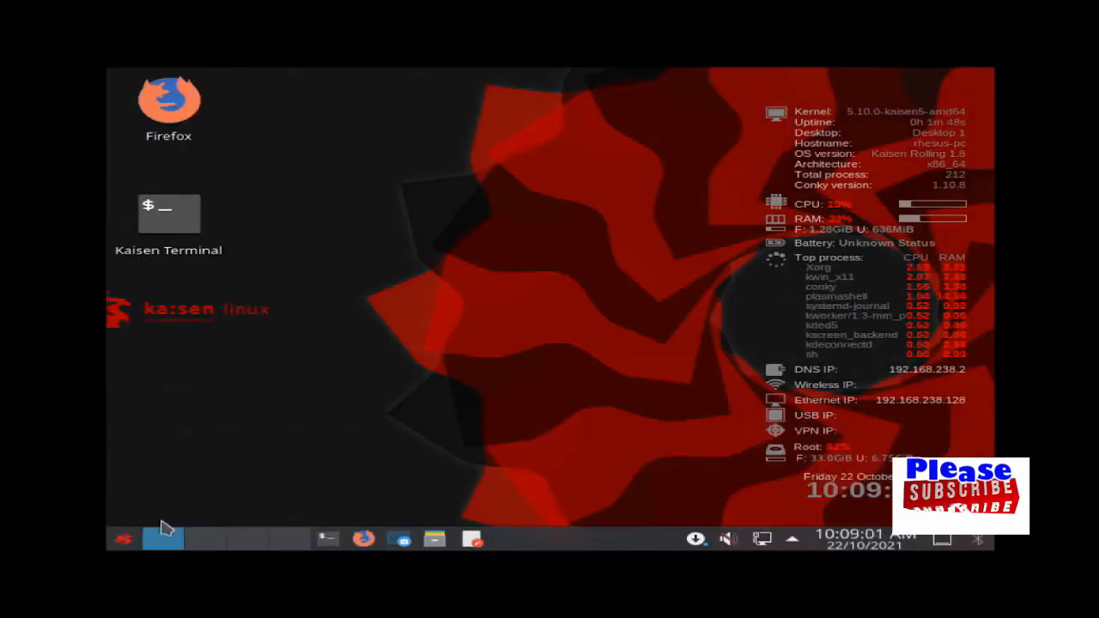
- Examine the System category of the Kaisen Linux administration tools in the application launcher
click(123, 539)
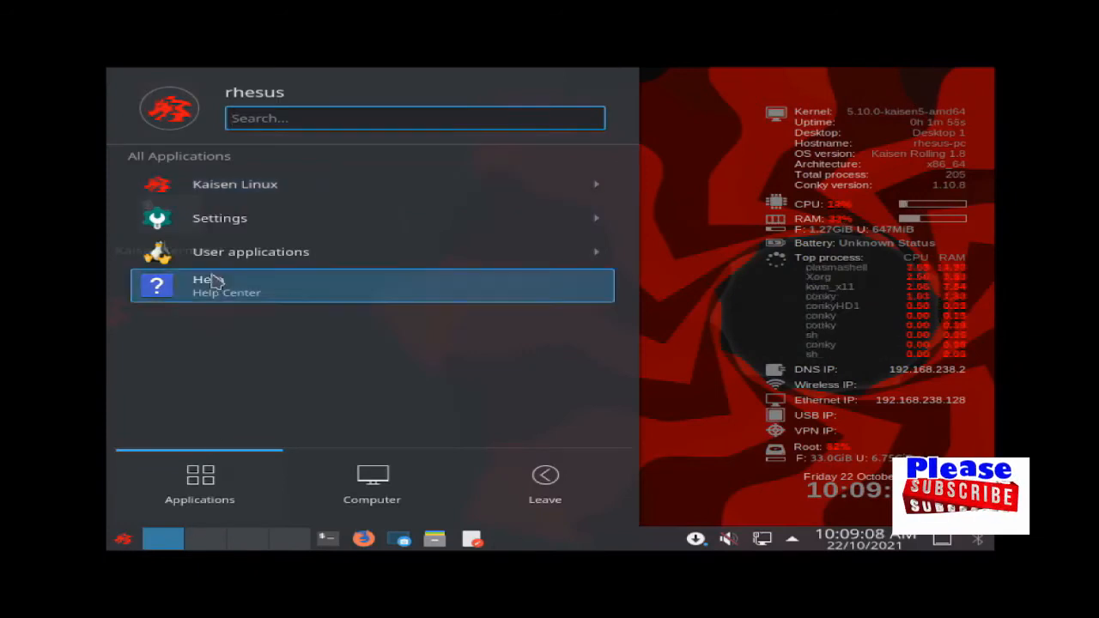
click(216, 191)
click(221, 191)
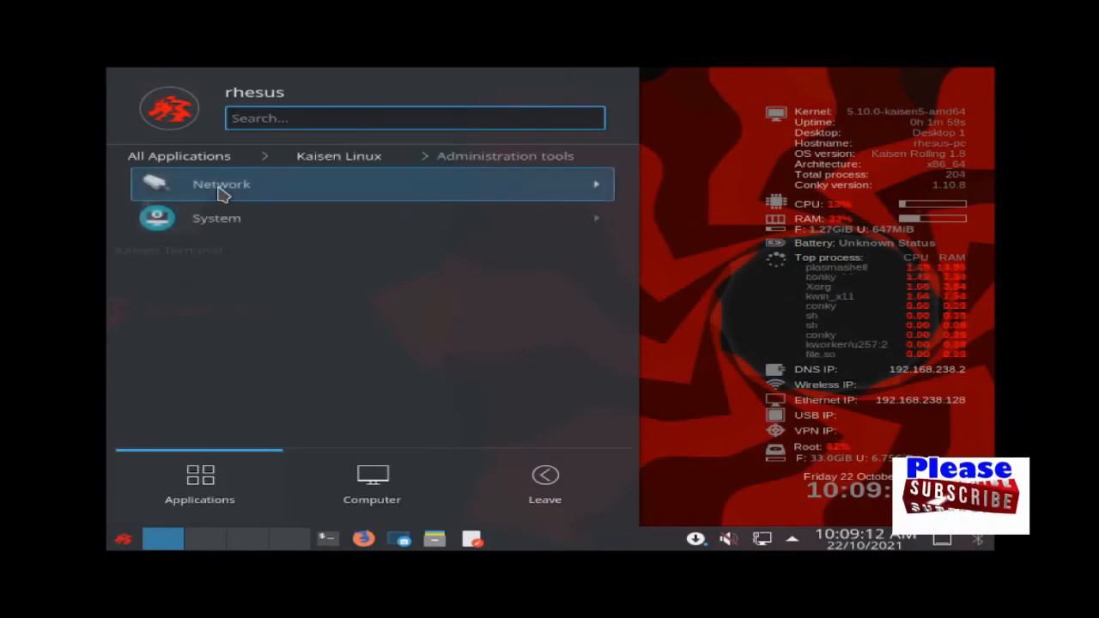
click(215, 220)
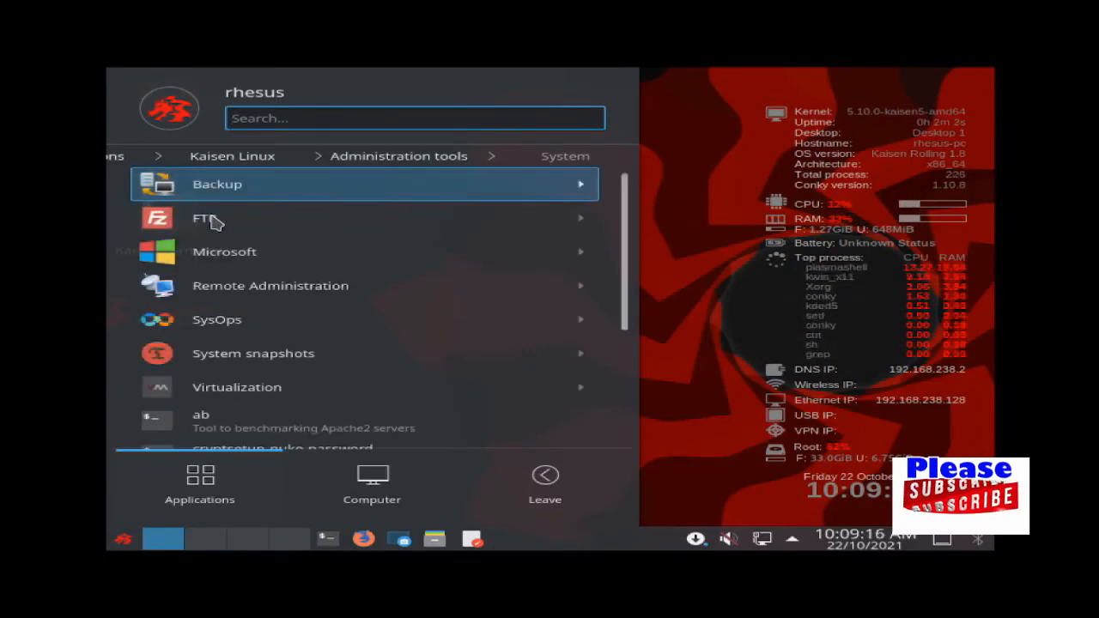
drag(626, 233, 627, 387)
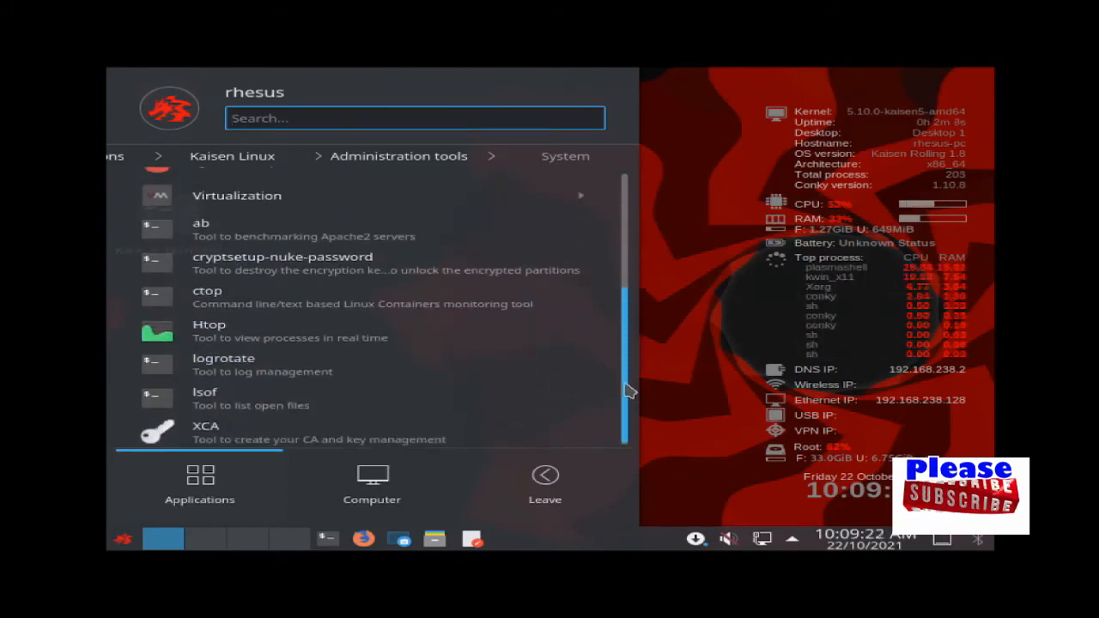
click(359, 159)
click(282, 163)
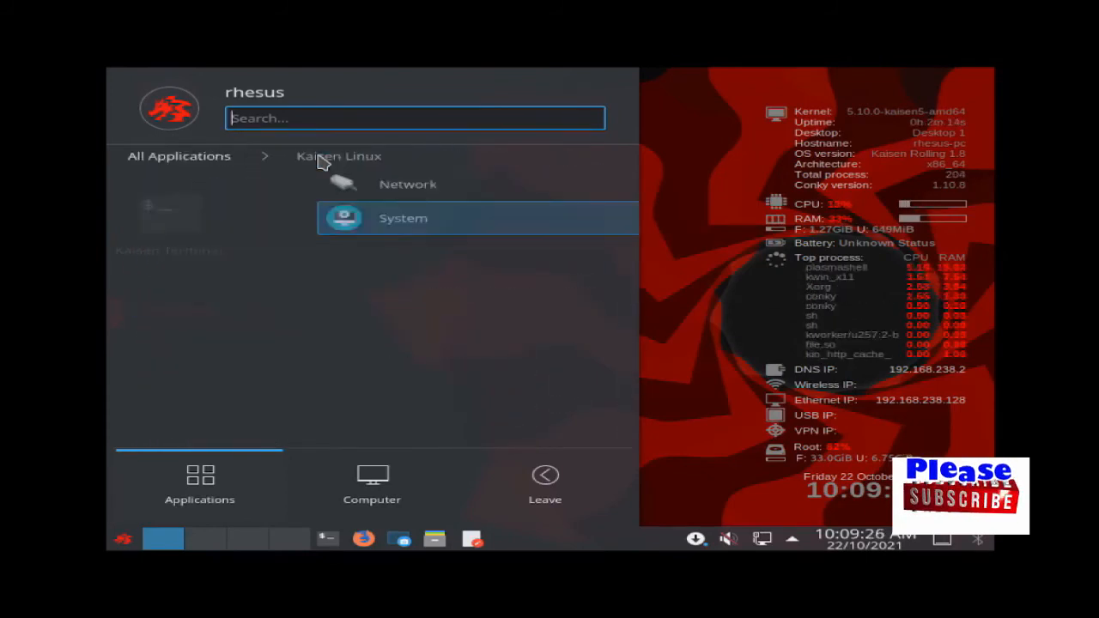
- Look through the Filesystems and Maintenance tools categories of the Kaisen Linux applications
click(263, 223)
scroll(266, 247, down, 1)
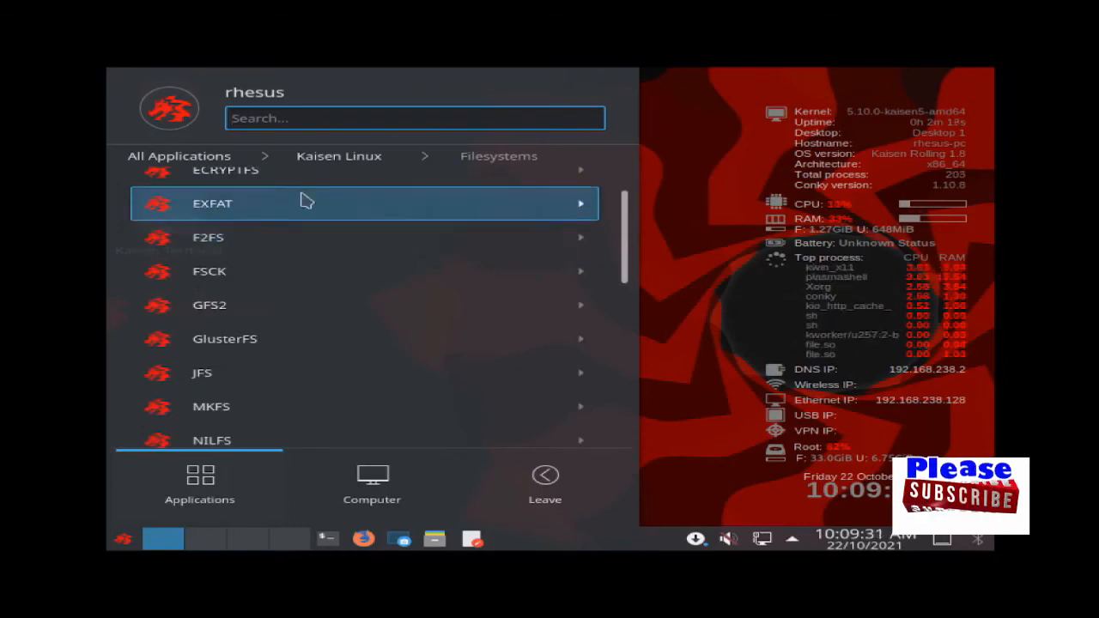
click(338, 156)
click(254, 252)
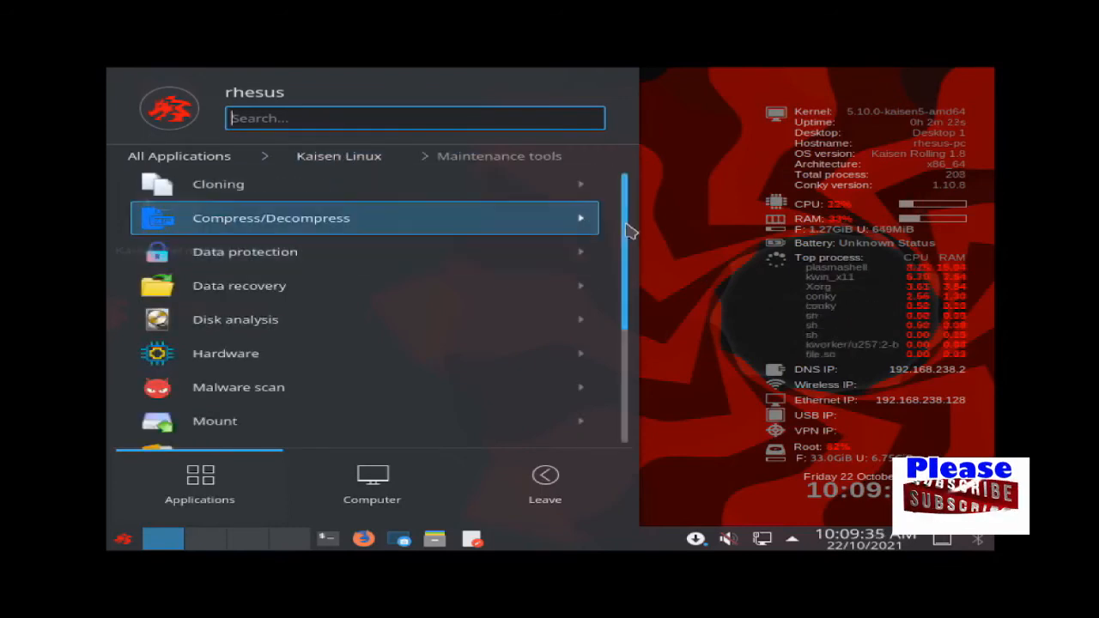
drag(627, 233, 569, 147)
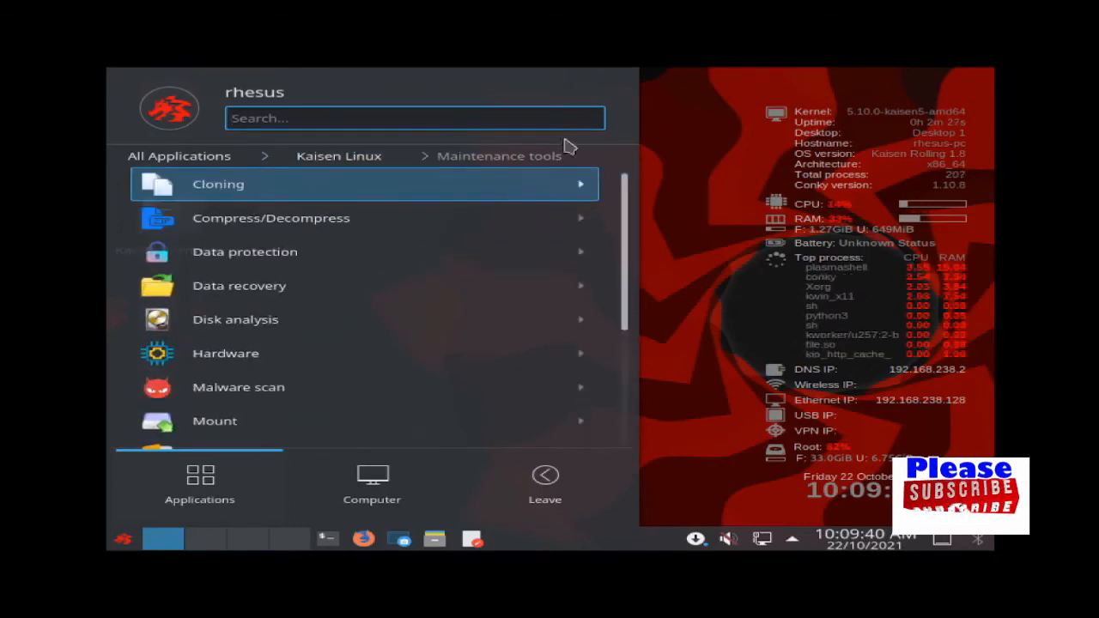
click(330, 157)
- Look through the Miscellaneous tools and Services categories, and return to the list of all applications
click(255, 296)
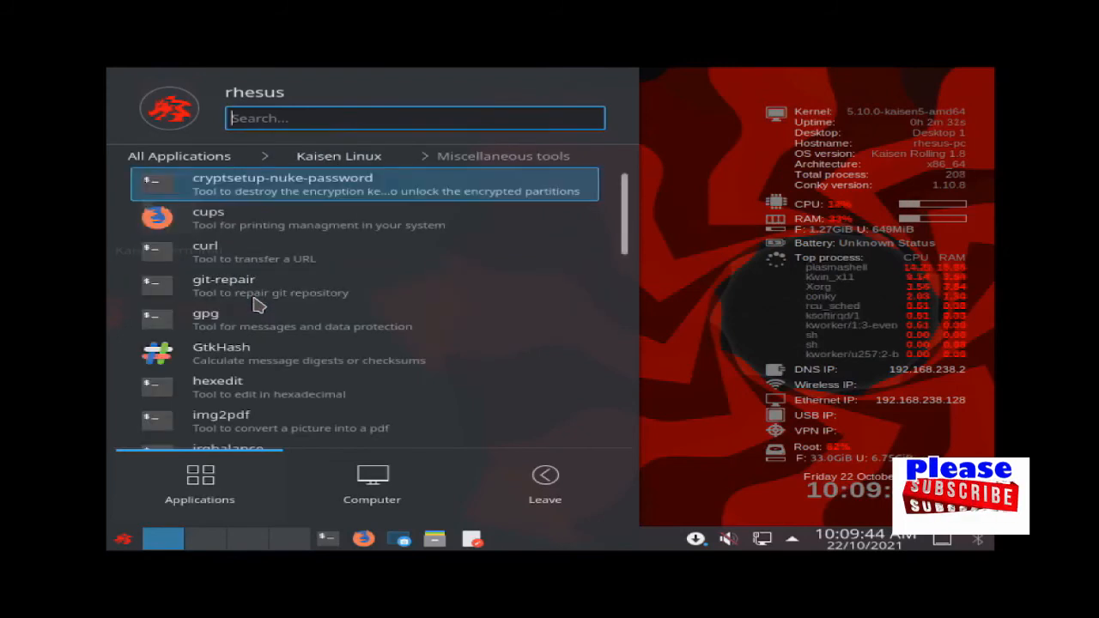
drag(625, 238, 630, 372)
click(344, 156)
click(220, 320)
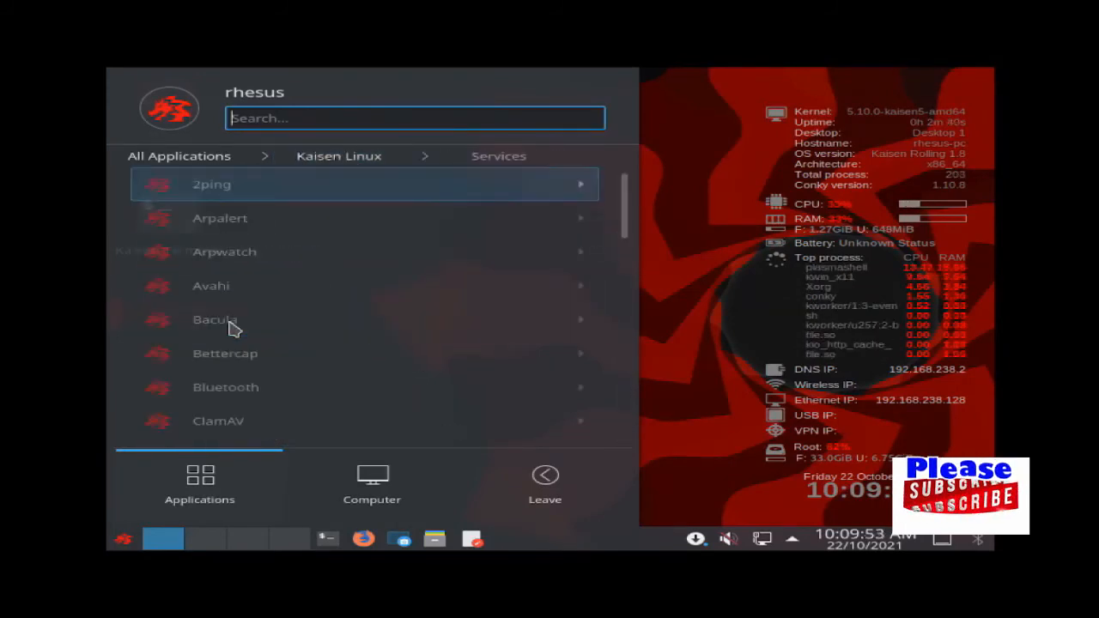
drag(626, 228, 628, 437)
click(203, 160)
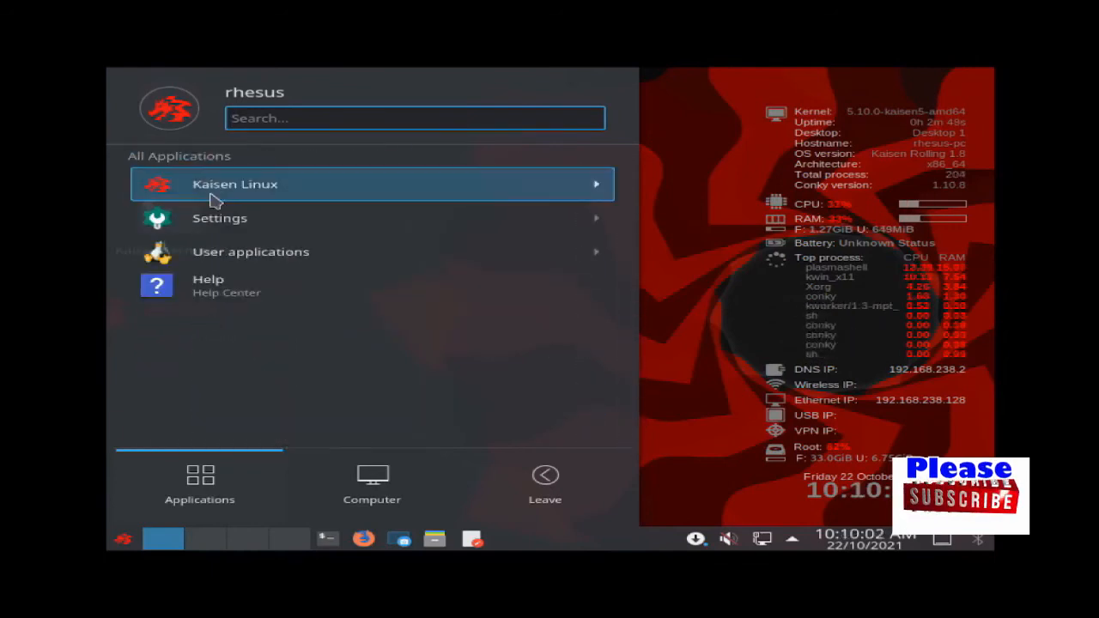
- Review the launcher's Computer entries through to the file search shortcuts, and close the launcher
click(362, 488)
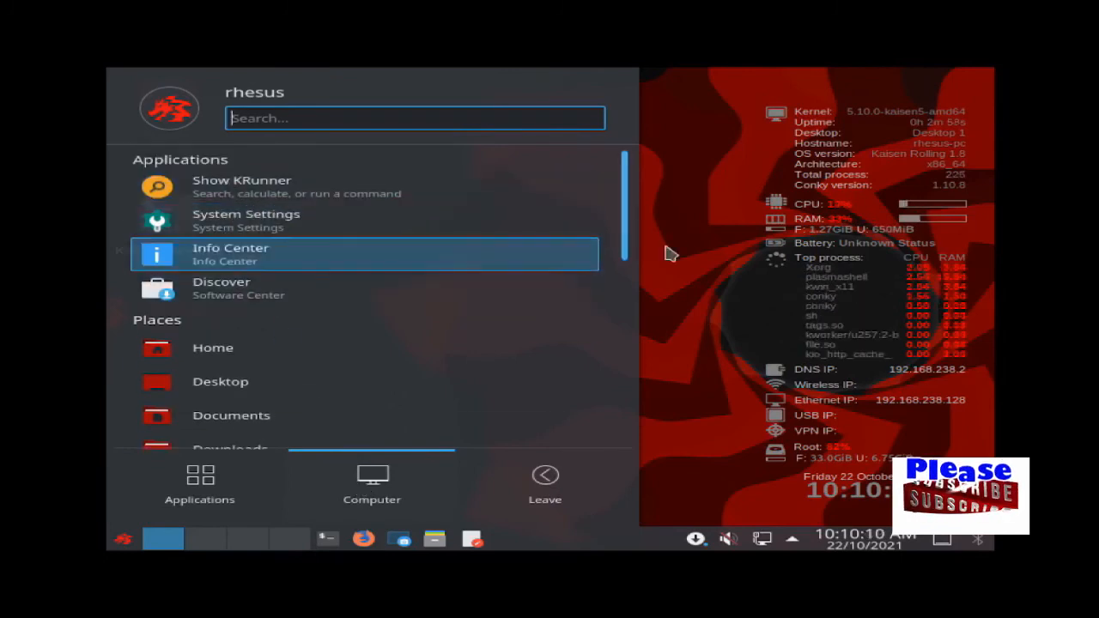
drag(628, 228, 623, 441)
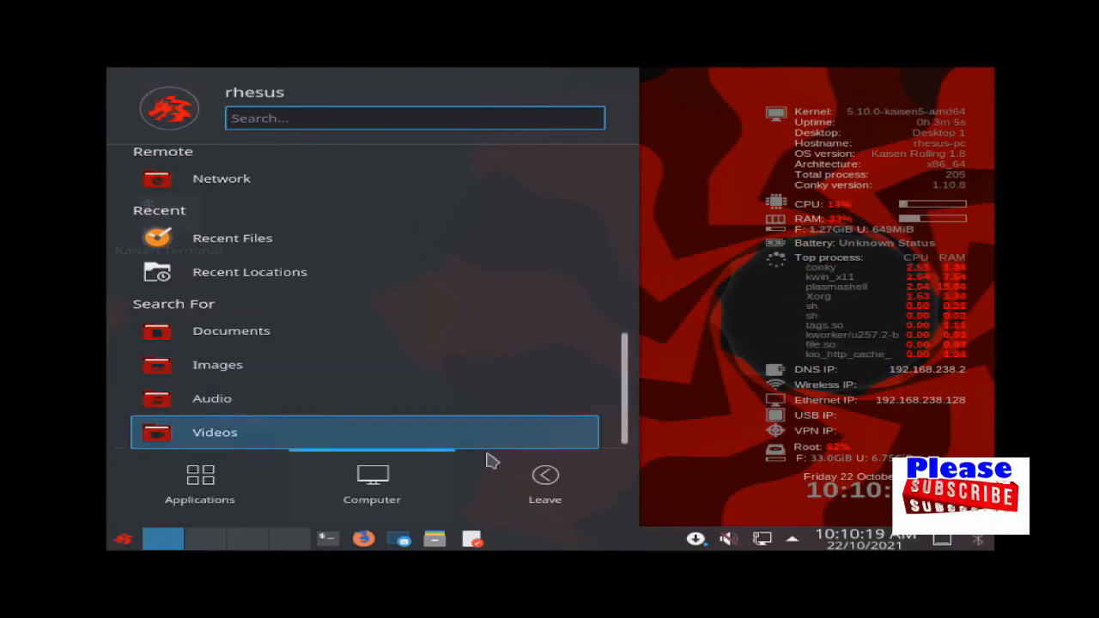
click(659, 482)
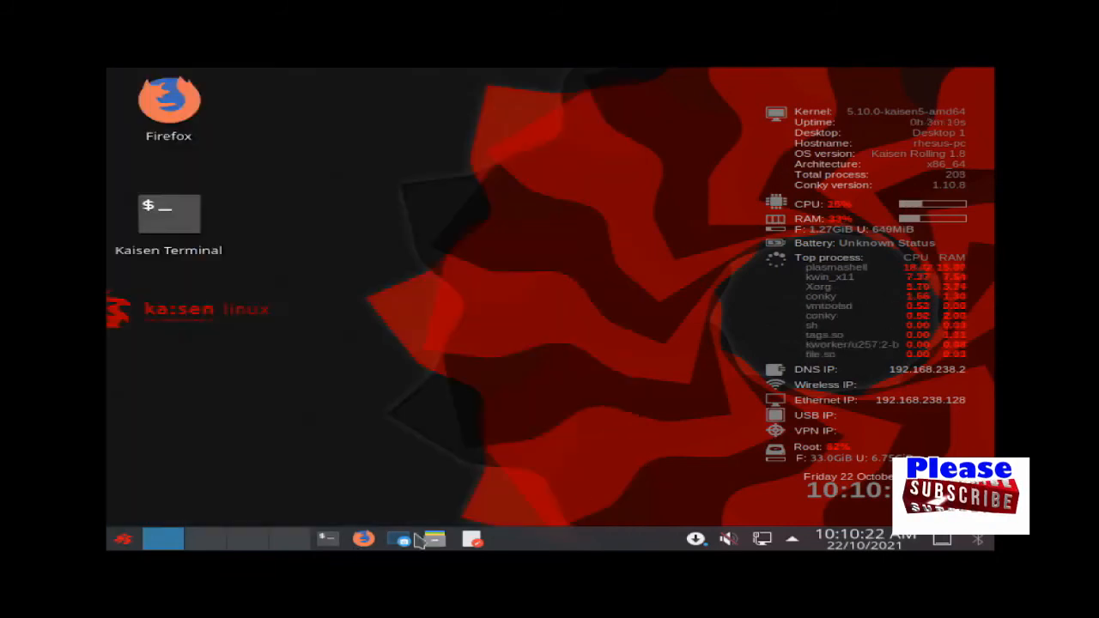
- Open youtube.com in Firefox, browse down the YouTube home page, and close the browser
click(364, 541)
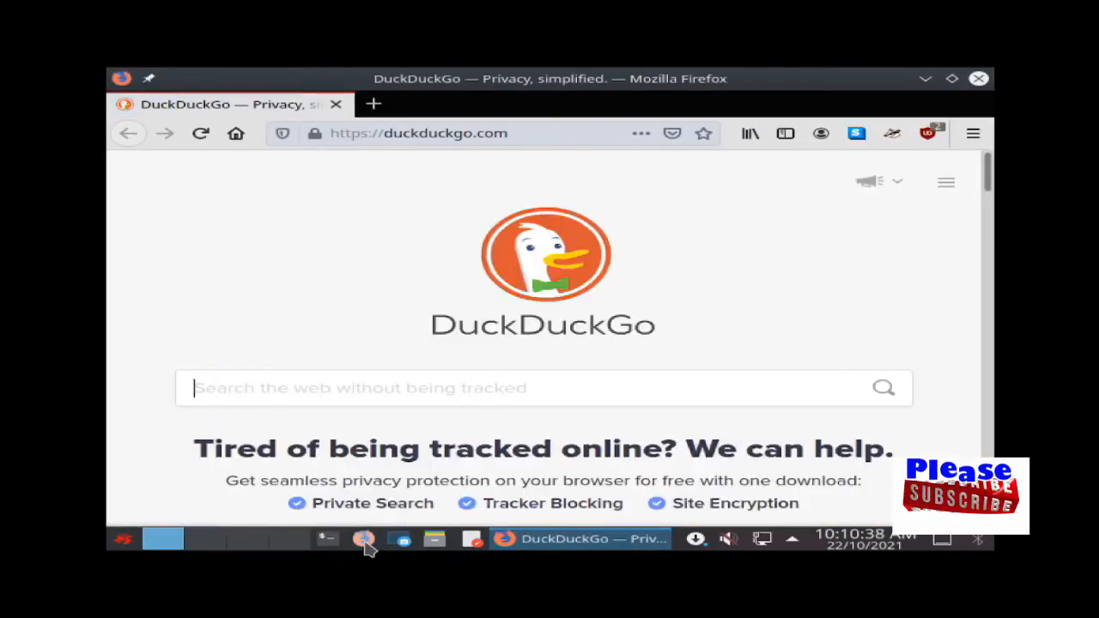
click(404, 133)
click(409, 167)
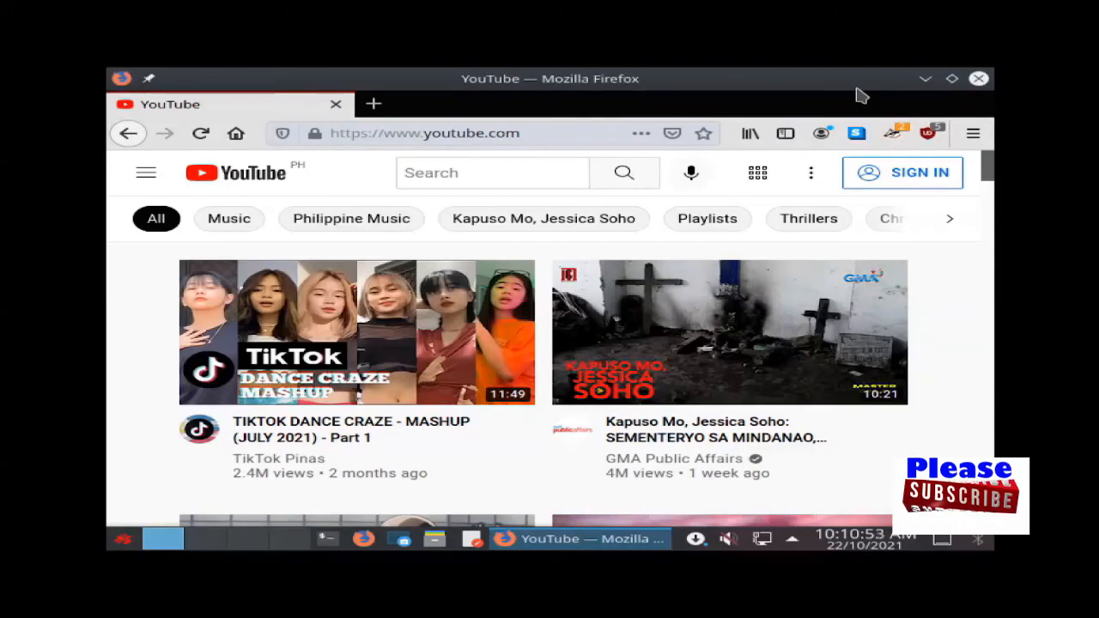
drag(991, 167, 983, 338)
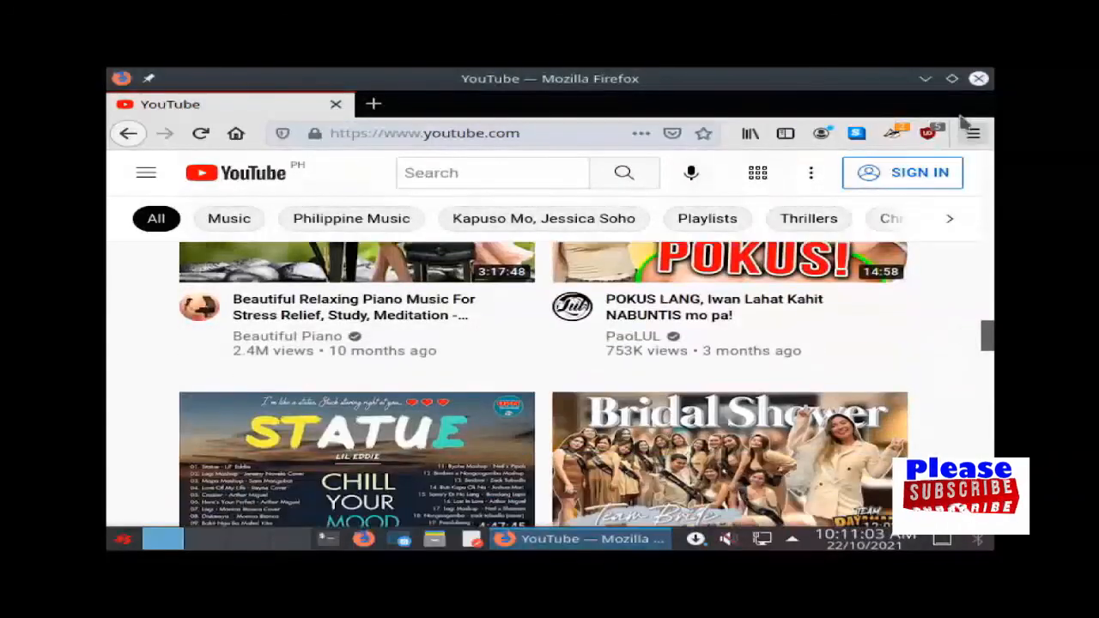
click(977, 79)
- Shut down the Kaisen Linux computer from the application launcher and confirm the shutdown
click(123, 538)
click(494, 467)
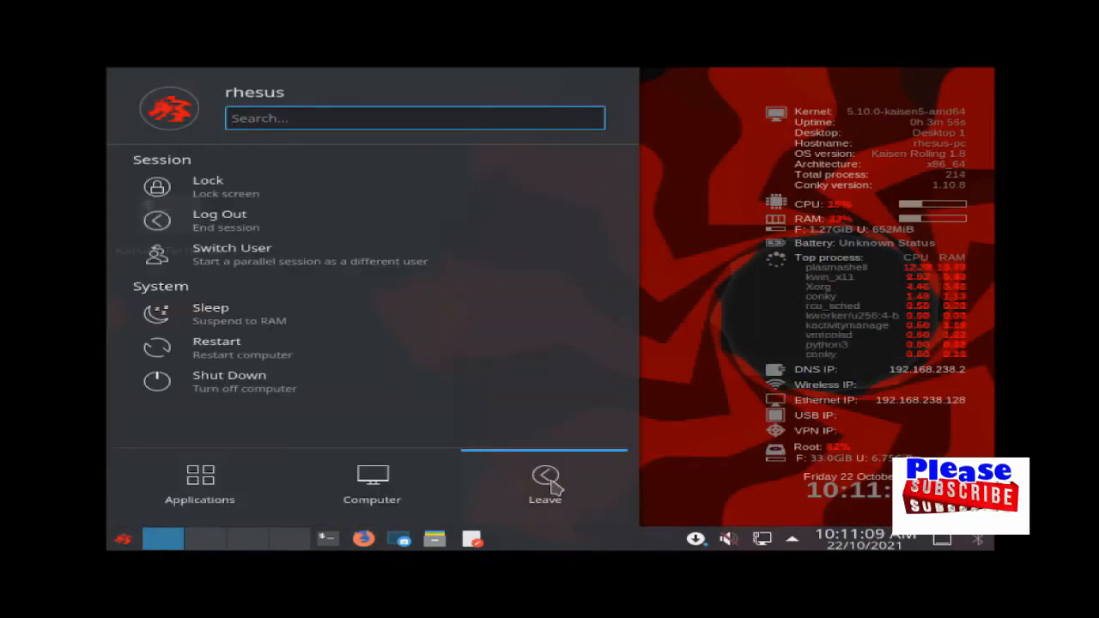
click(225, 389)
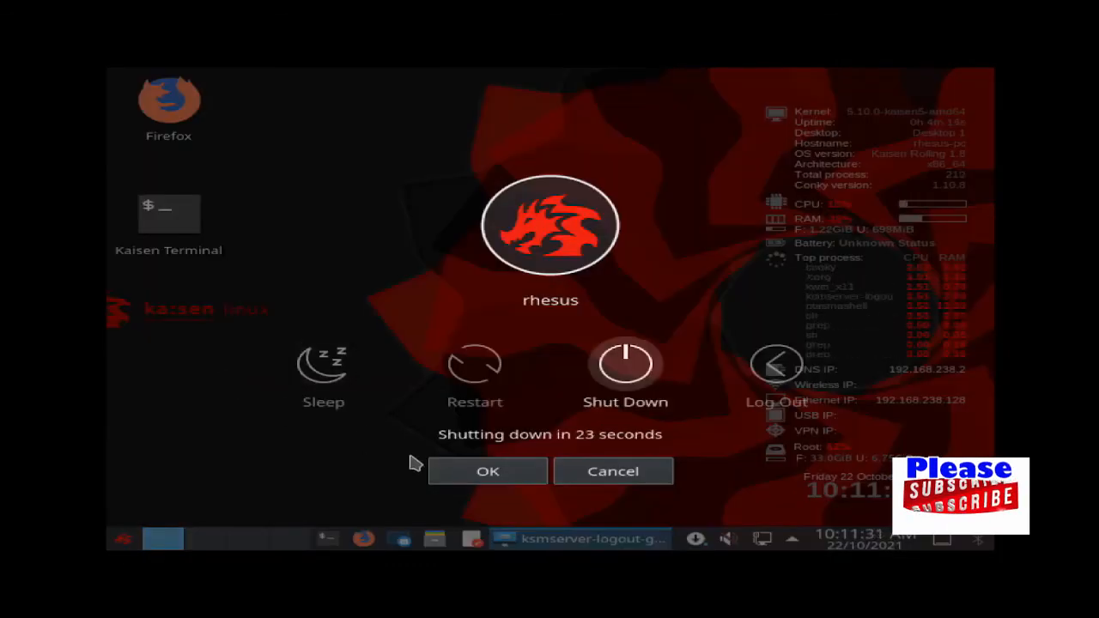
click(650, 381)
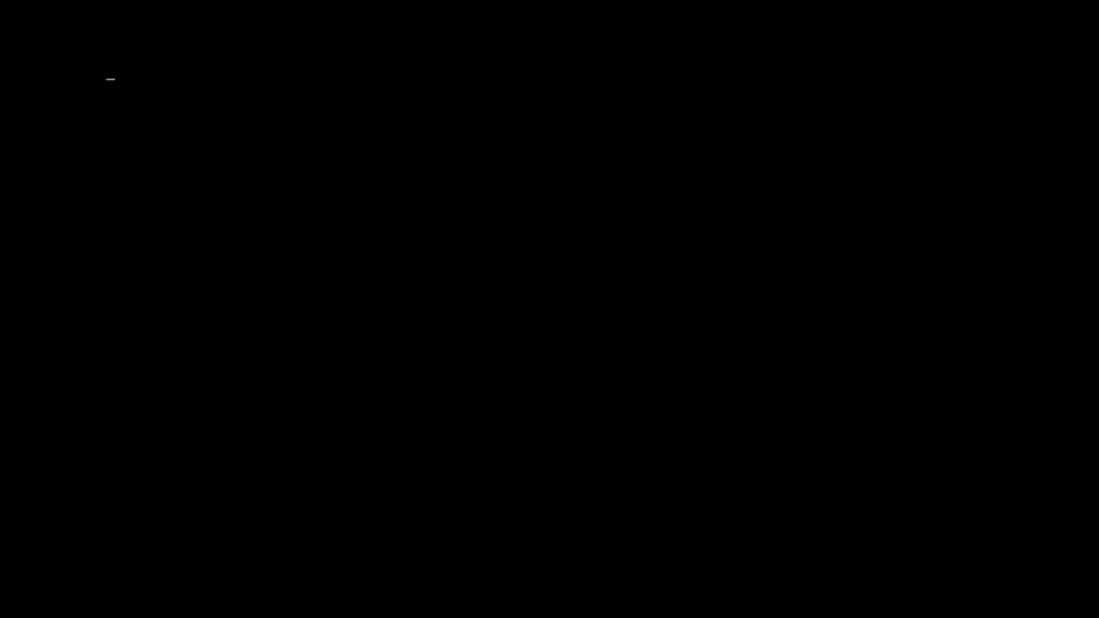